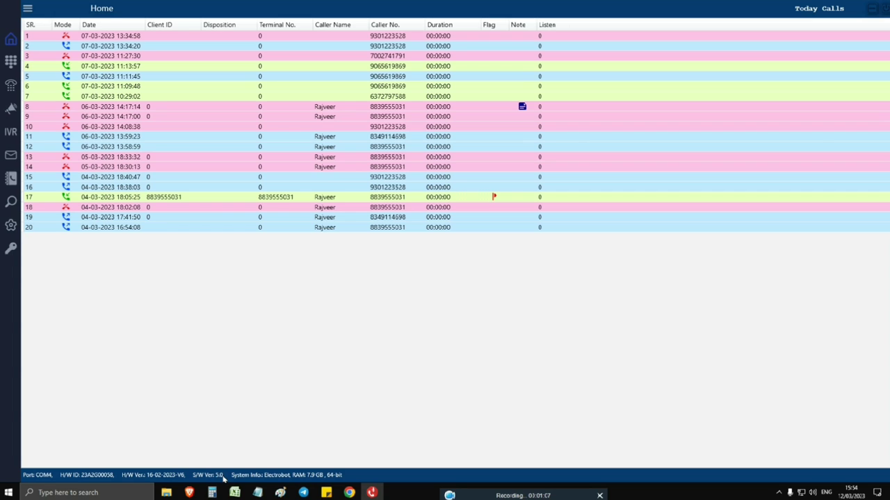
# Dial the saved contact's phone number from the dialer to place an outgoing test call
pyautogui.click(10, 62)
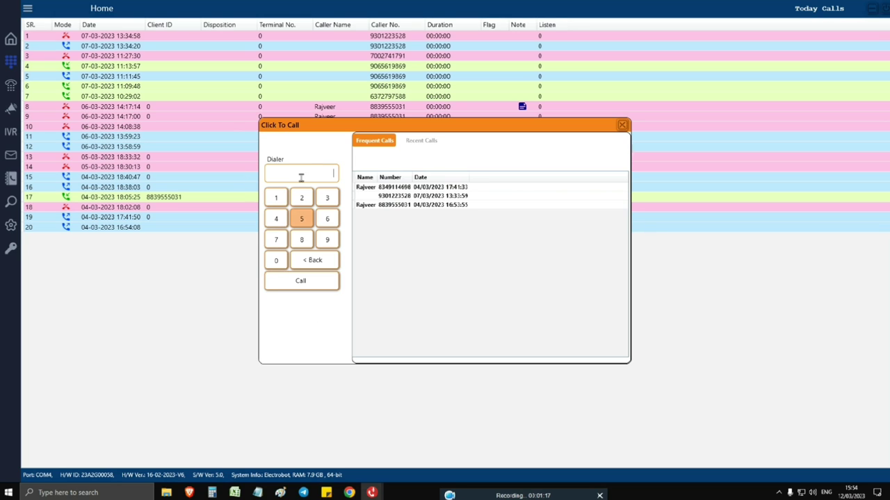
pyautogui.click(293, 177)
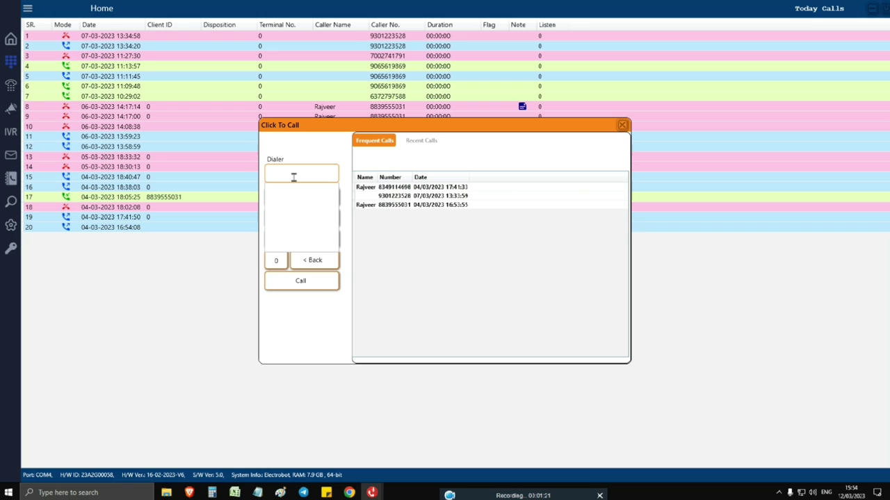
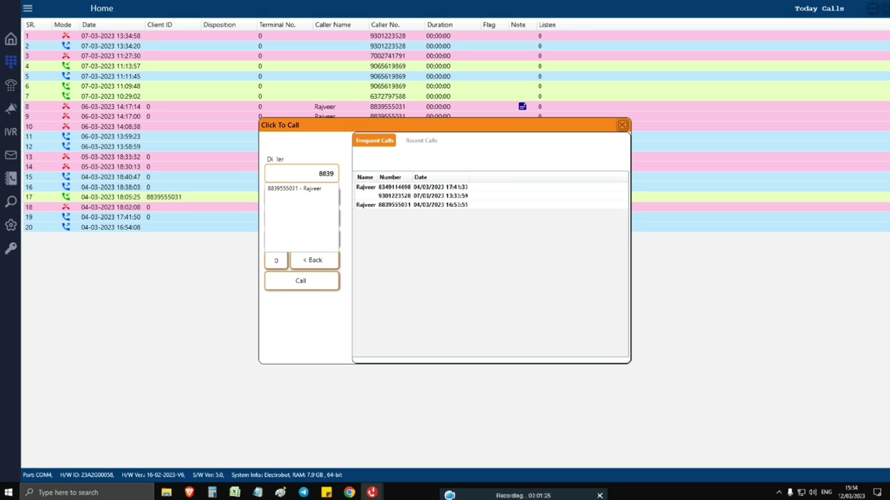
pyautogui.press('Return')
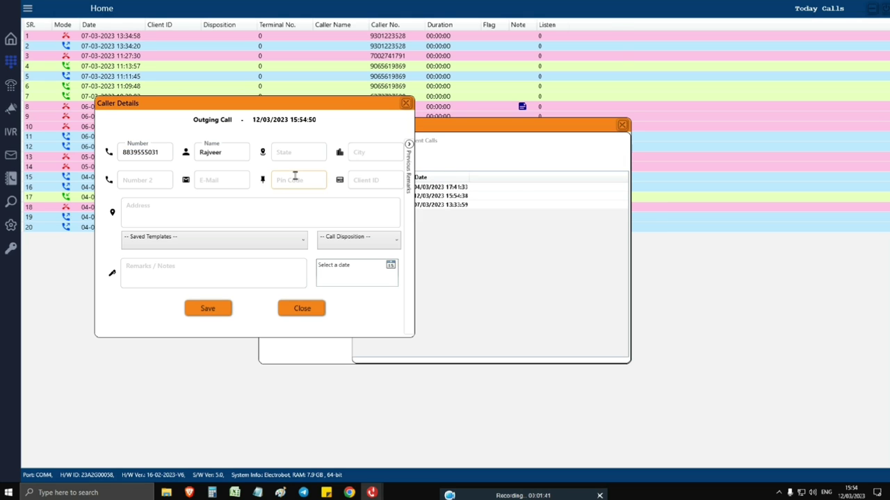
# Start entering the caller's address in the Caller Details form
pyautogui.click(218, 207)
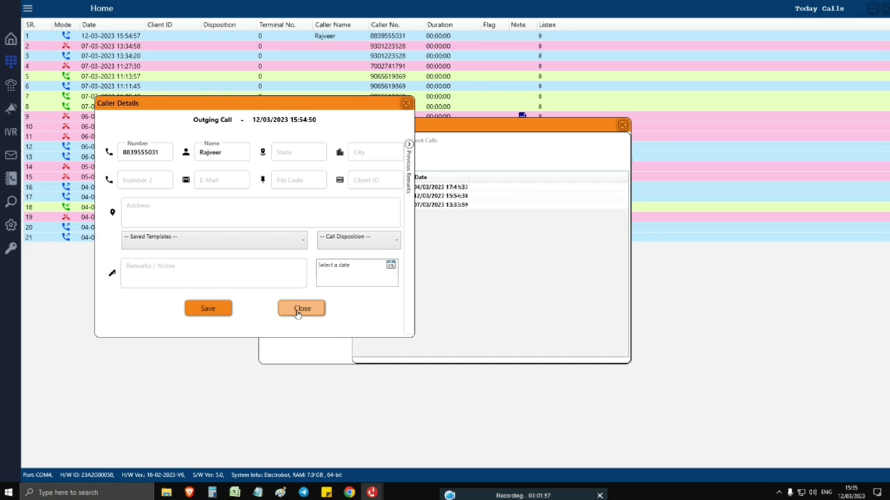
# Close Caller Details, then reopen Click To Call to review the Recent Calls and Frequent Calls lists
pyautogui.click(298, 311)
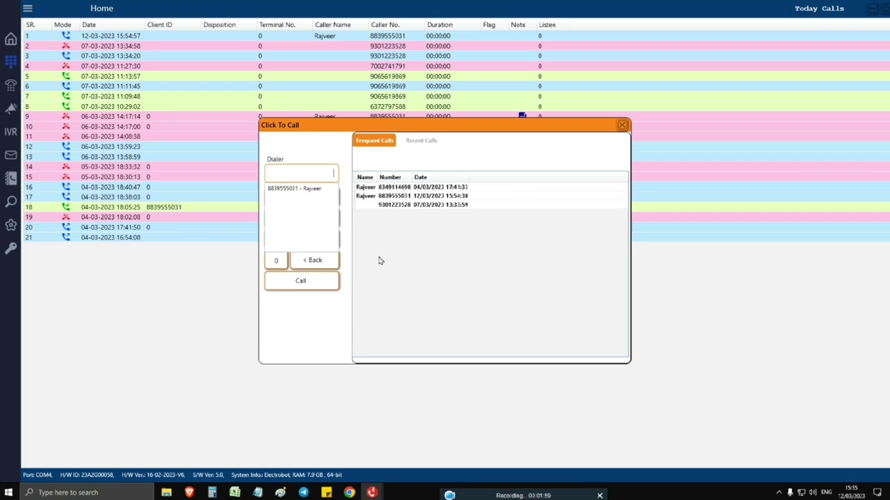
pyautogui.click(623, 126)
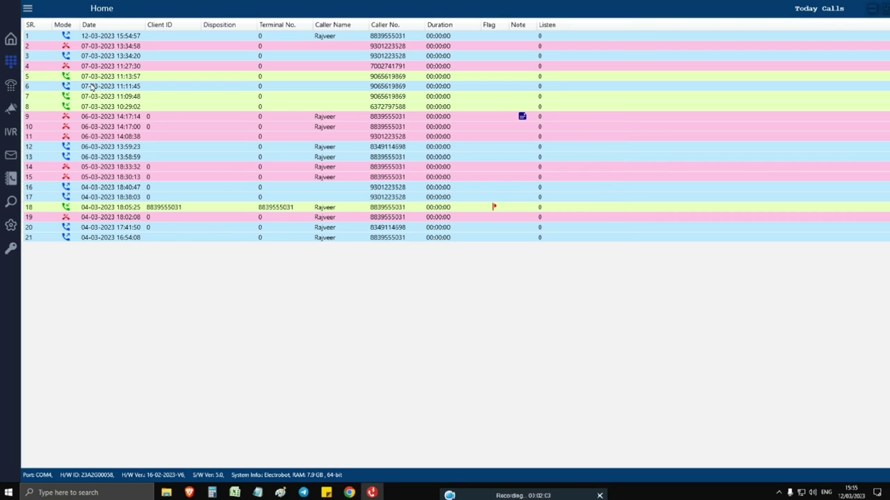
pyautogui.click(12, 64)
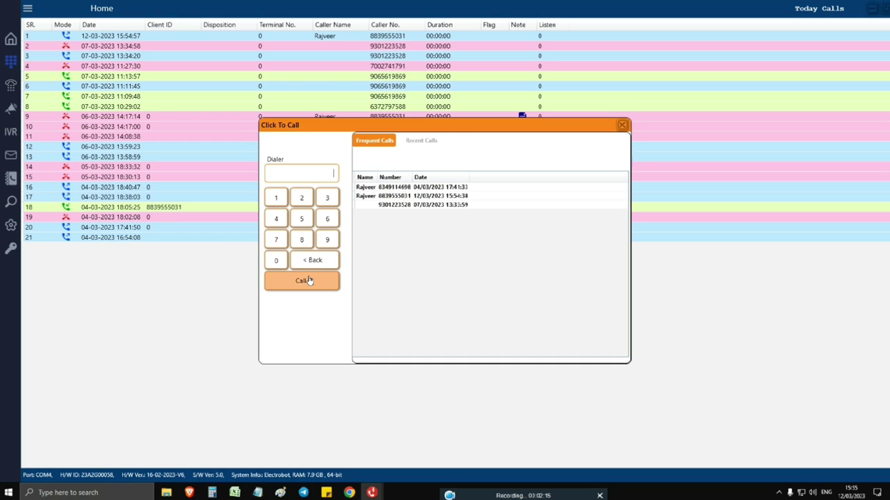
pyautogui.click(413, 146)
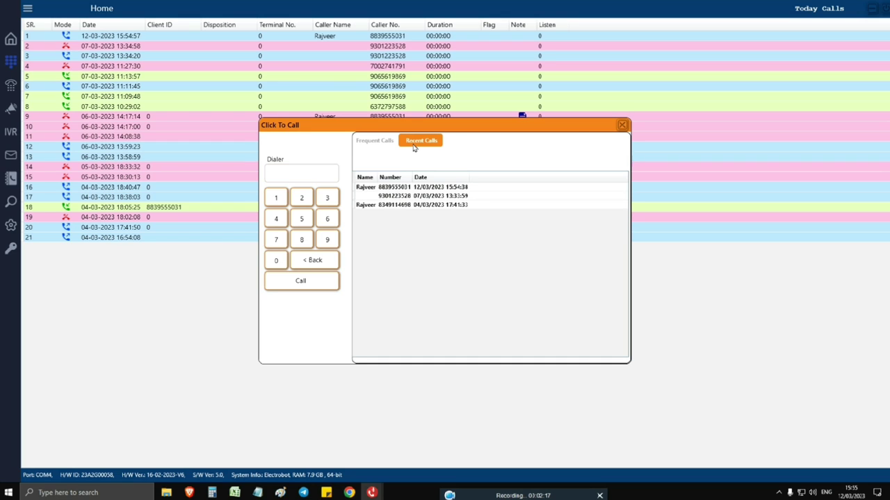
pyautogui.click(385, 141)
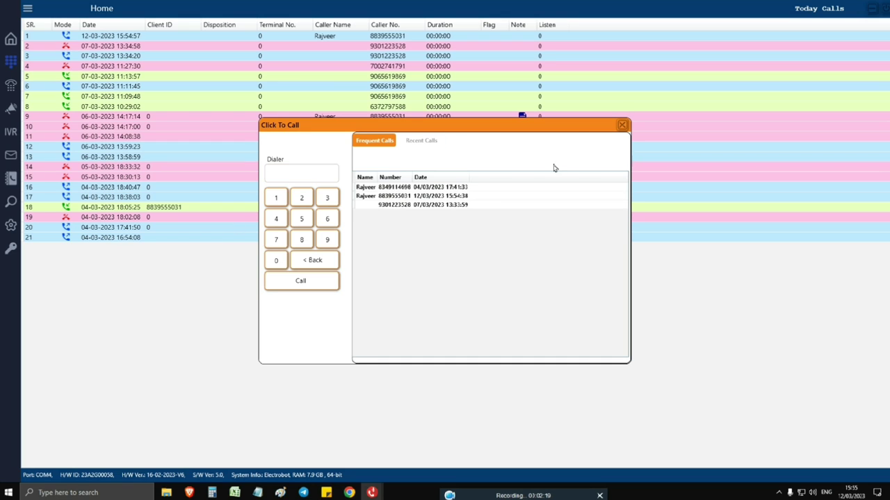
pyautogui.click(622, 125)
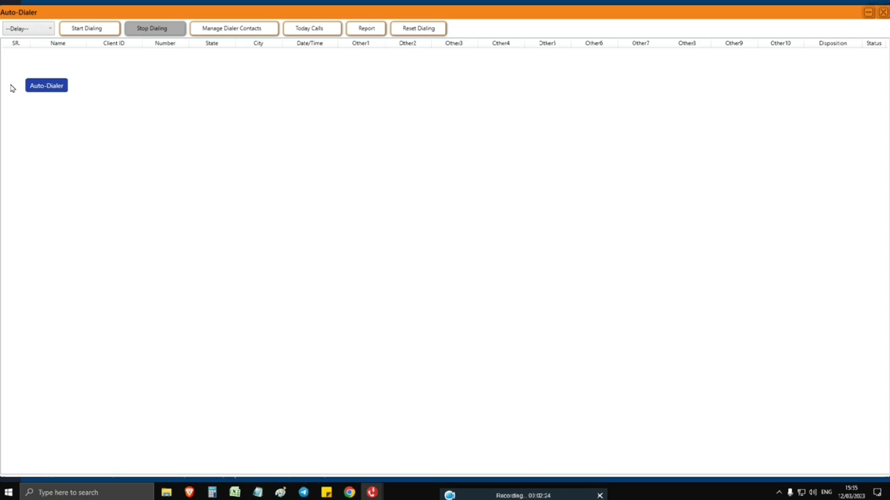
# Delete All numbers under Manage Dialer Contacts and close the Auto-Dialer window
pyautogui.click(11, 87)
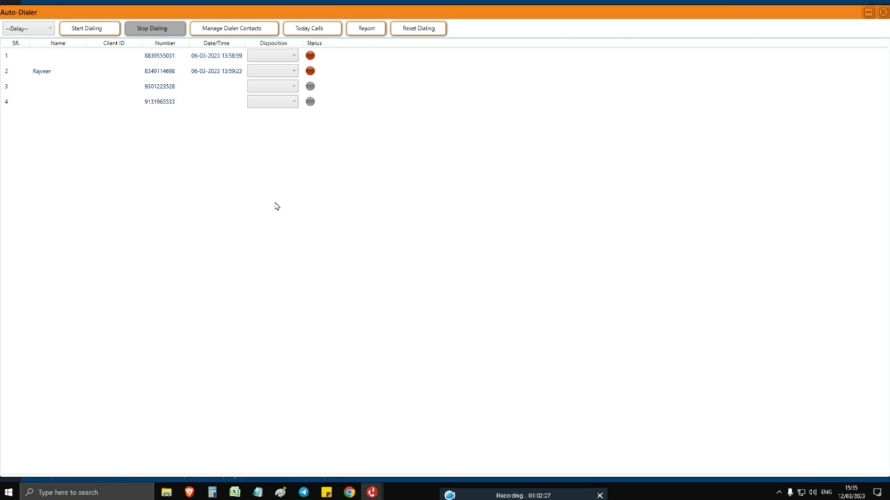
pyautogui.click(256, 27)
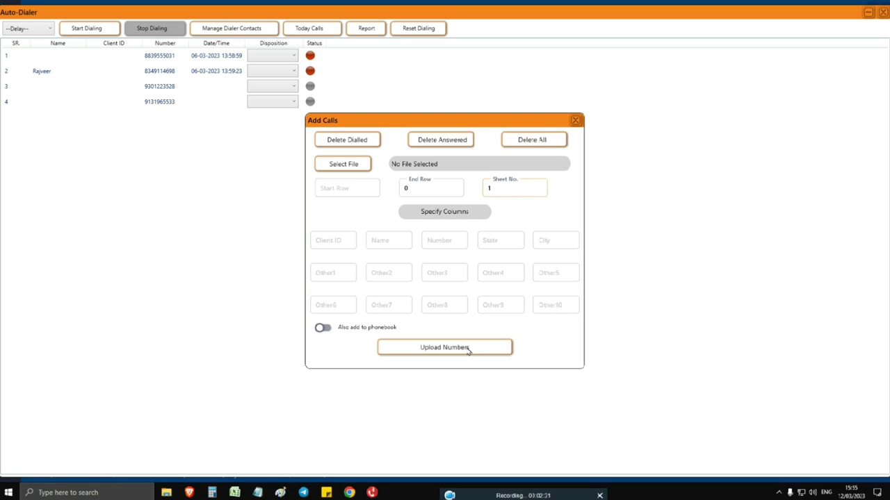
pyautogui.click(562, 139)
pyautogui.click(576, 121)
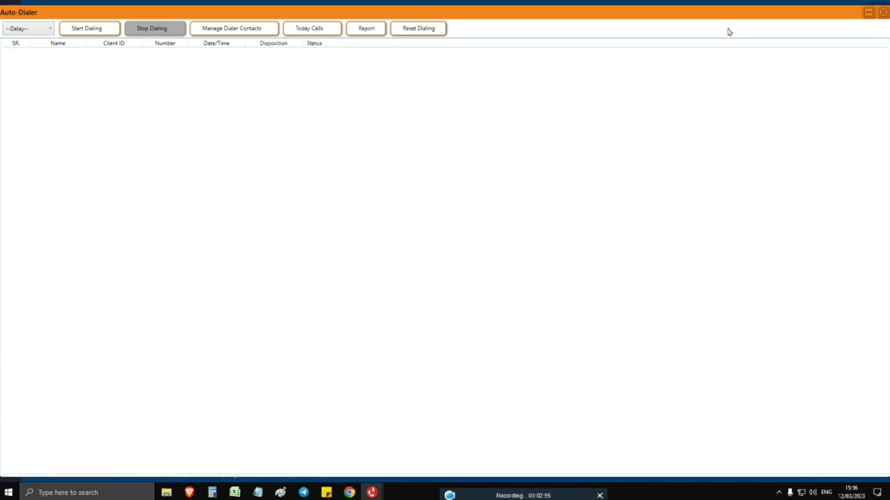
pyautogui.click(868, 12)
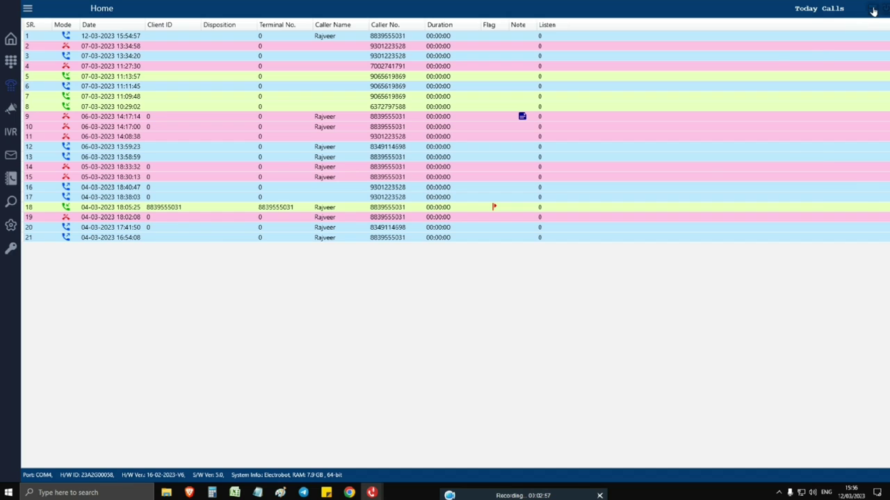
# Open hello ji.xlsx and copy the four numbers from C1:C4 into A1:A4
pyautogui.click(873, 9)
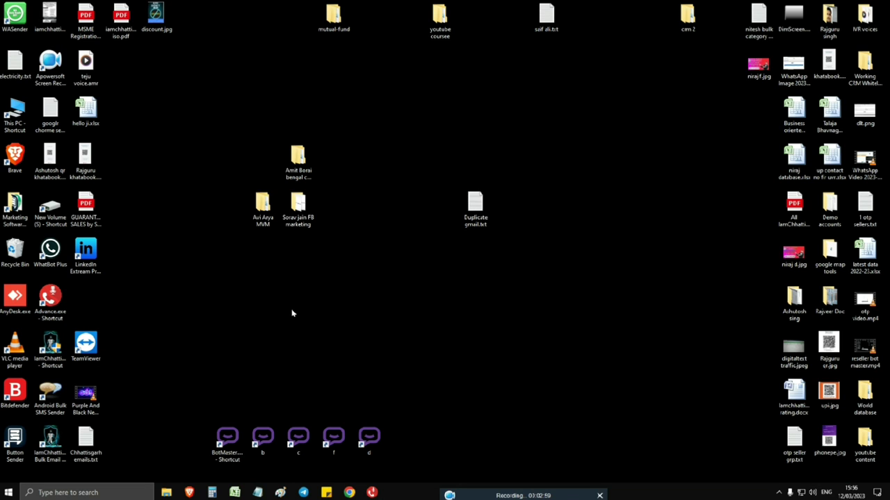
pyautogui.click(90, 116)
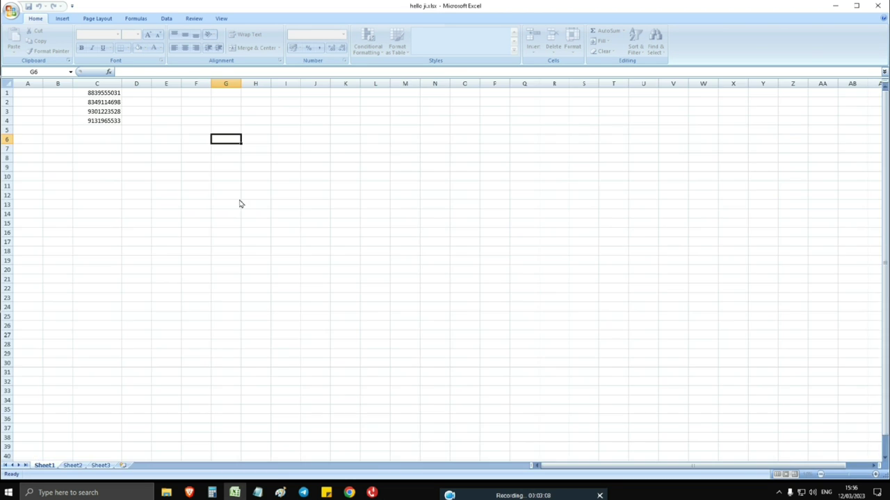
pyautogui.moveTo(97, 93); pyautogui.dragTo(98, 121)
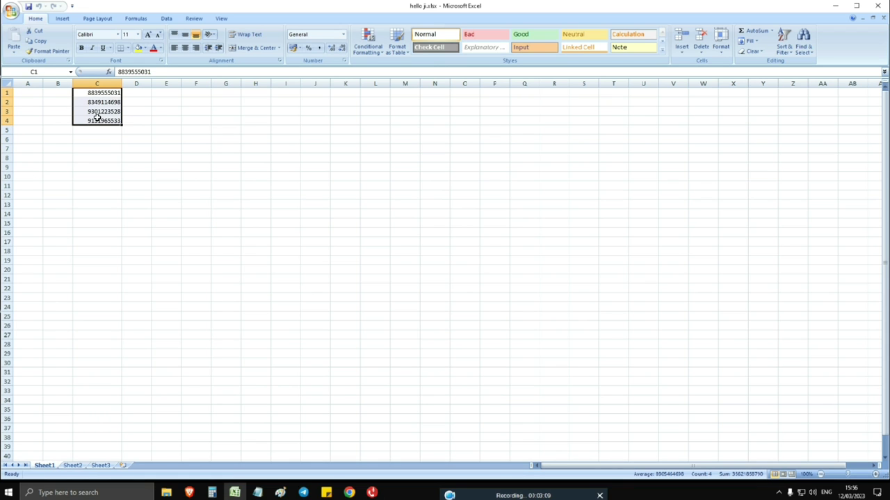
pyautogui.rightClick(98, 121)
pyautogui.click(115, 133)
pyautogui.click(26, 93)
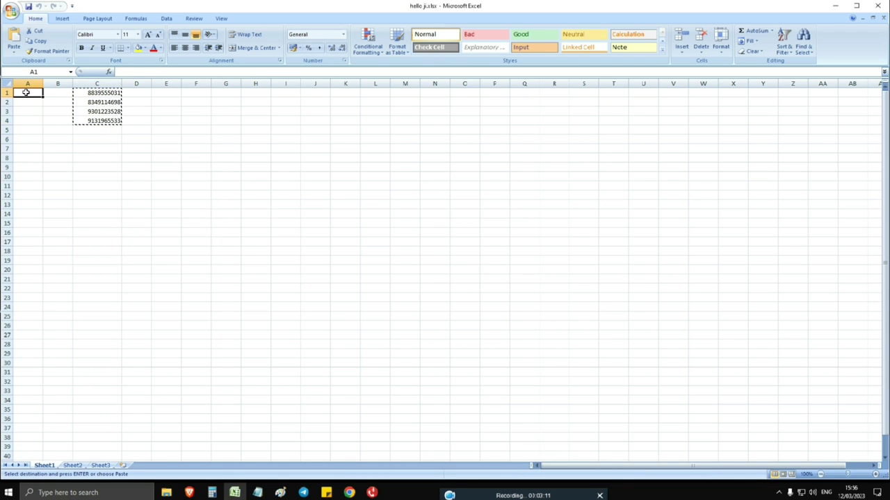
pyautogui.rightClick(27, 92)
pyautogui.click(48, 119)
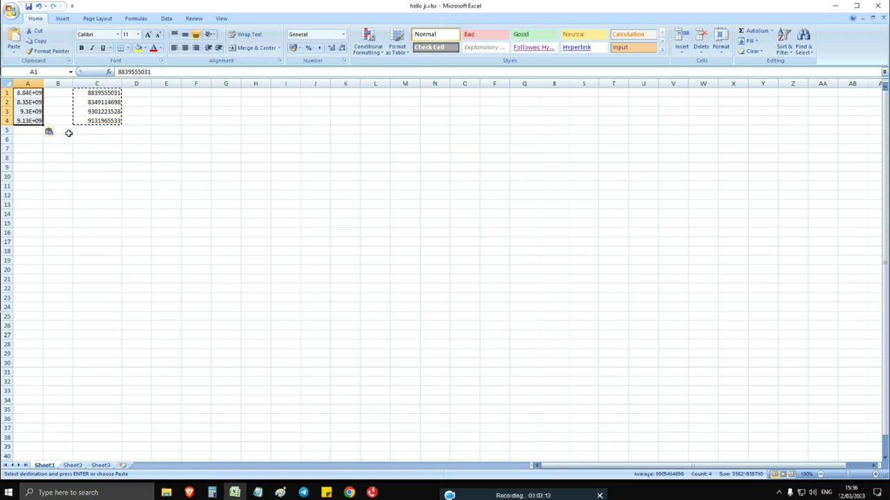
# Clear column C and widen column A so the full phone numbers show
pyautogui.click(156, 148)
pyautogui.click(97, 83)
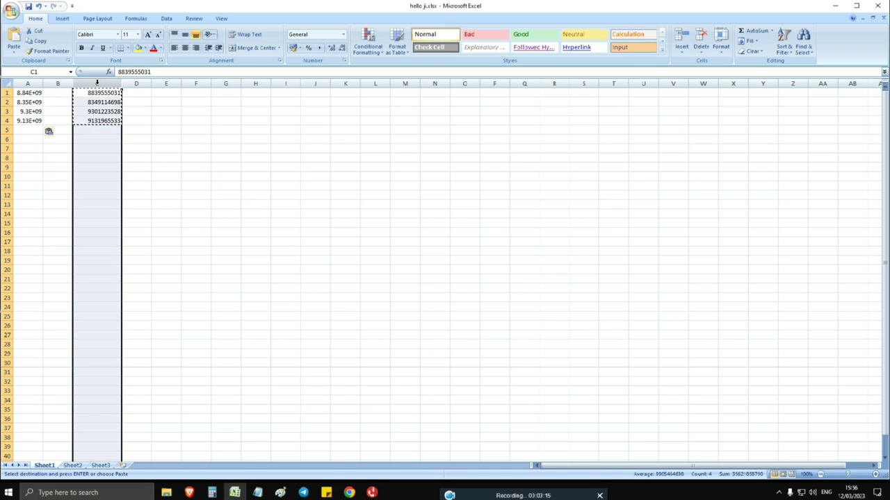
pyautogui.press('Delete')
pyautogui.moveTo(40, 86); pyautogui.dragTo(70, 86)
pyautogui.click(221, 168)
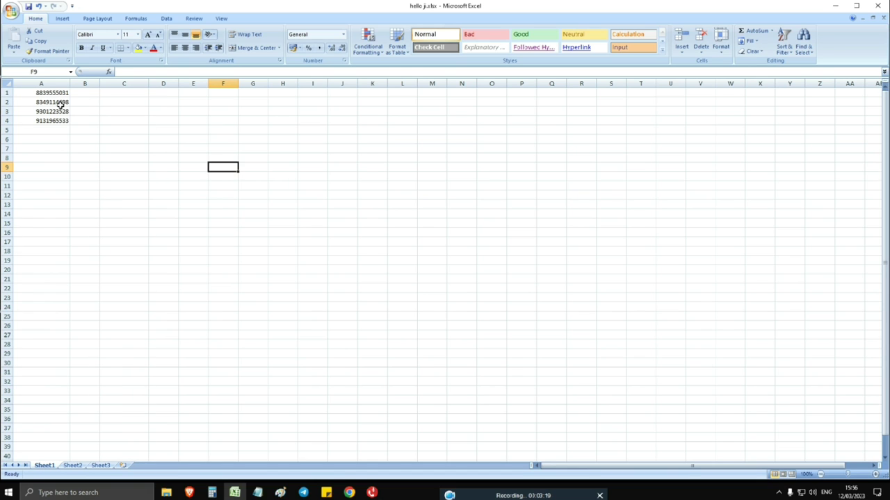
# Leave column A's number format as General and close Excel
pyautogui.click(56, 83)
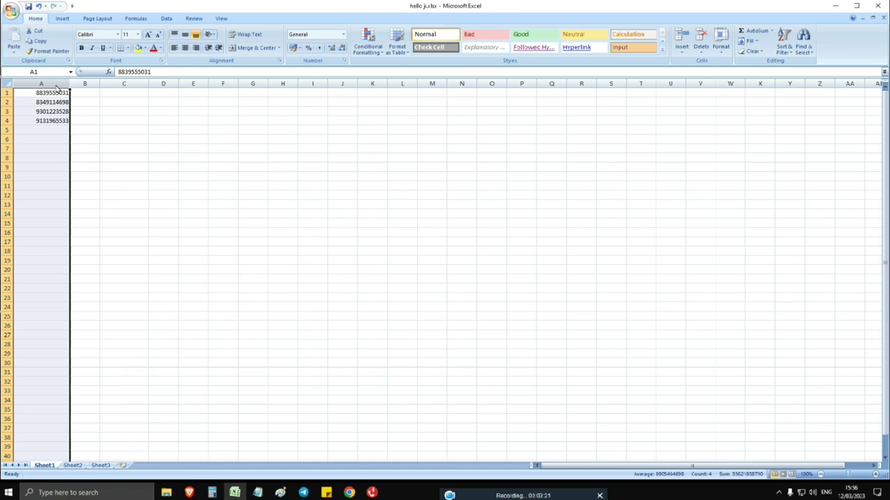
pyautogui.click(344, 35)
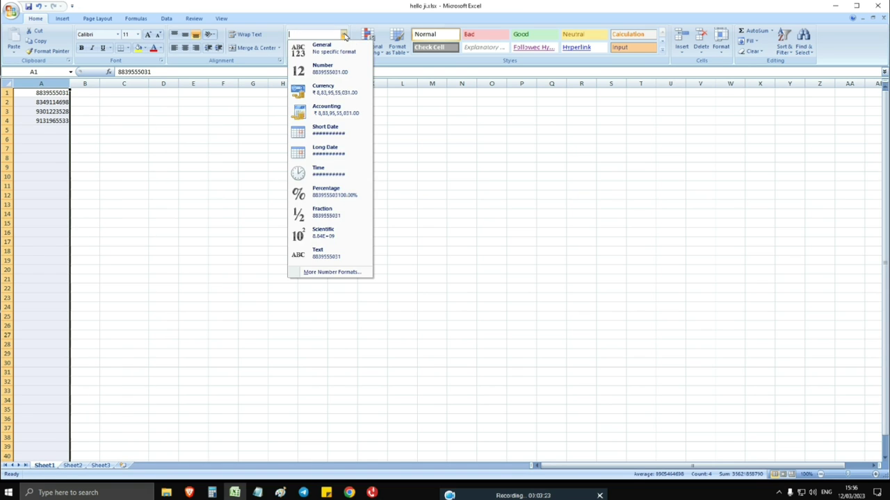
pyautogui.click(343, 35)
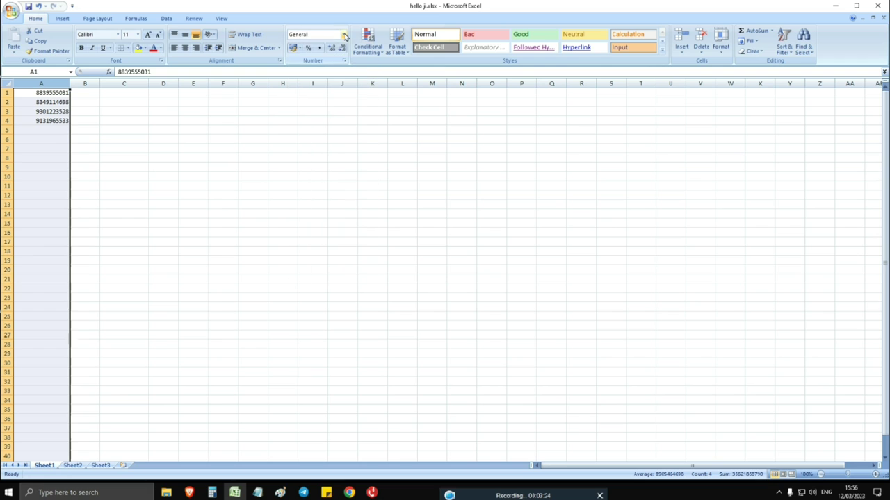
pyautogui.click(12, 14)
pyautogui.press('Escape')
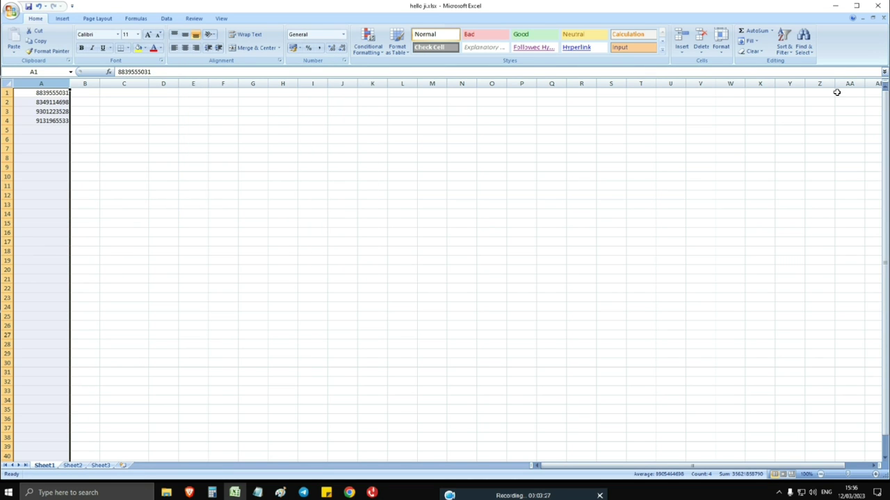
pyautogui.click(877, 5)
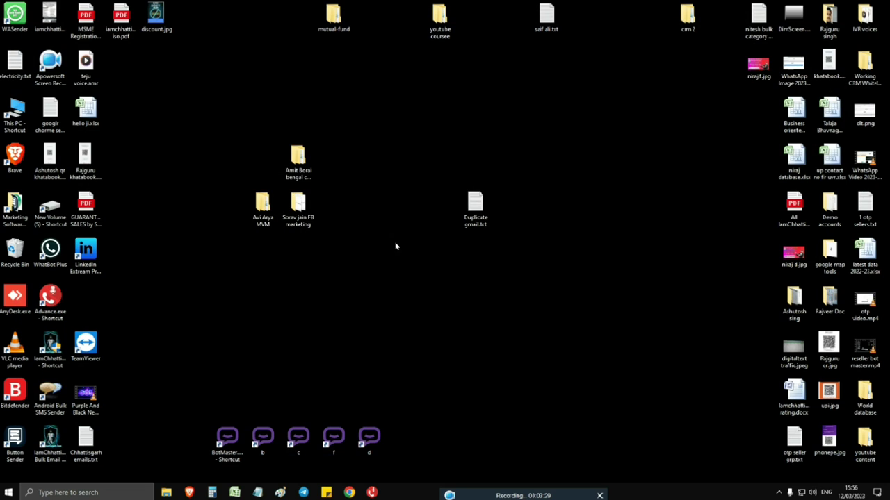
# Open Manage Dialer Contacts in the AutoDialing window and browse for a contact file
pyautogui.moveTo(372, 492)
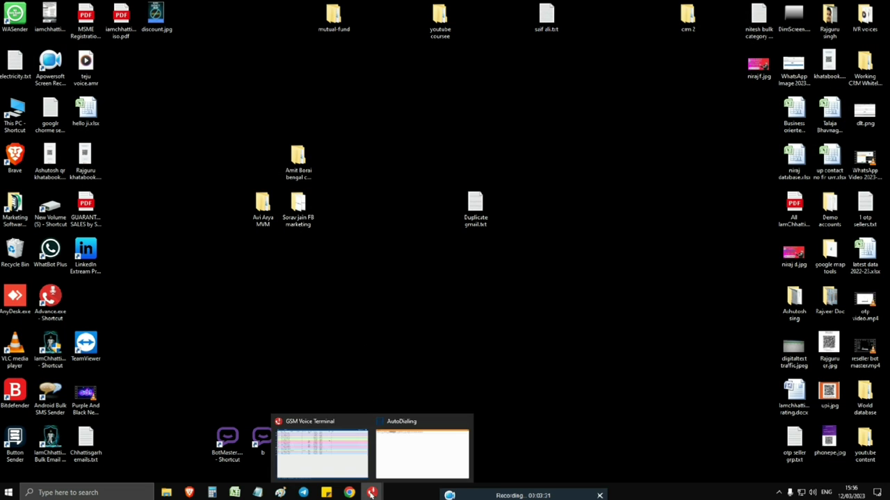
pyautogui.click(404, 461)
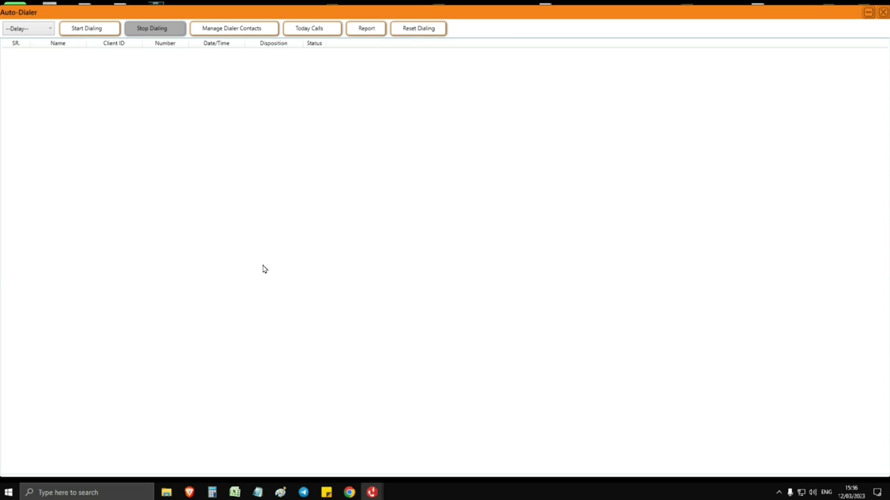
pyautogui.click(241, 31)
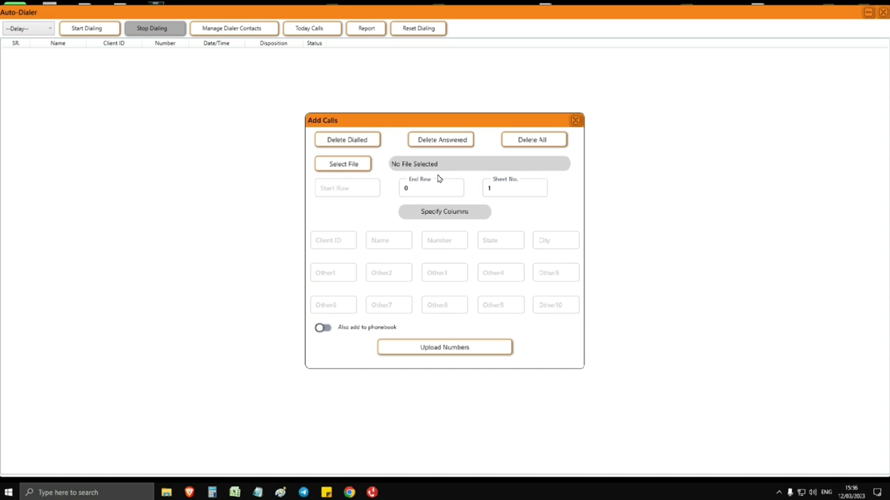
pyautogui.click(349, 166)
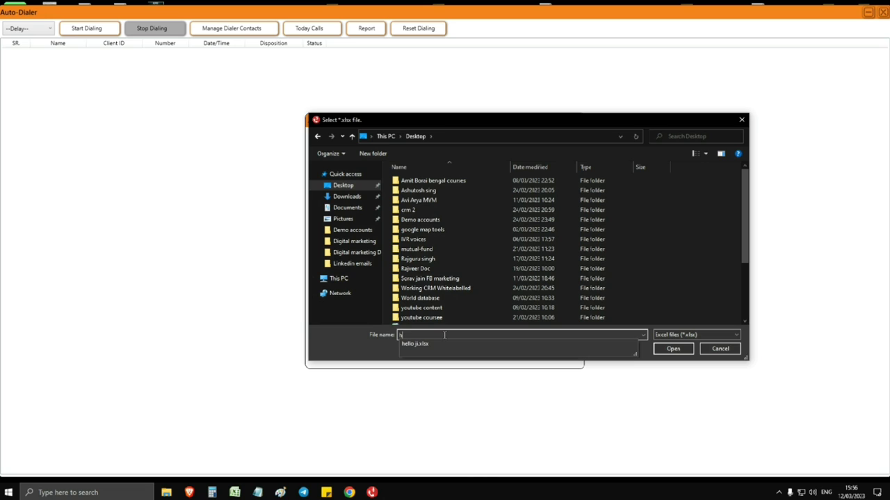
# Move the screen recorder window out of the way and minimize it
pyautogui.moveTo(372, 494)
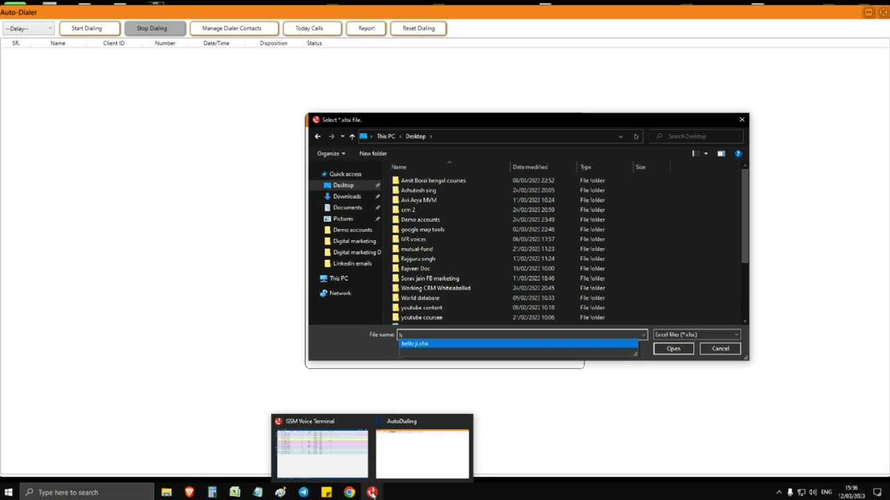
pyautogui.click(779, 492)
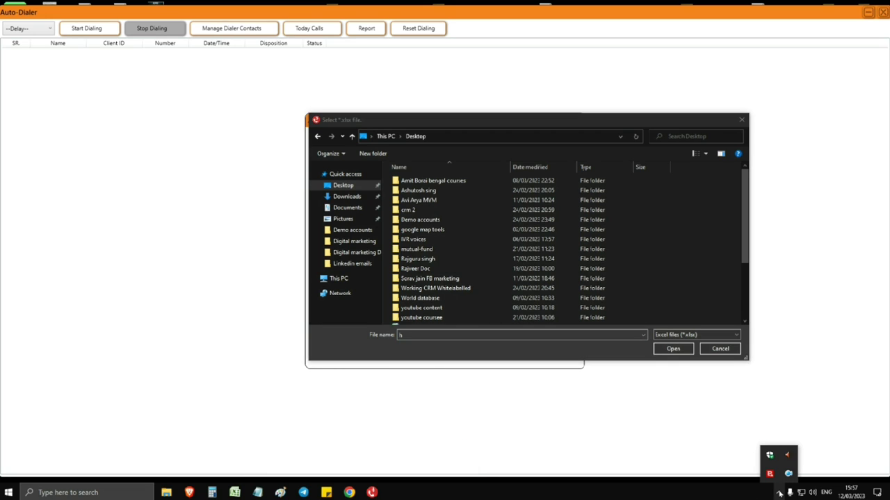
pyautogui.click(787, 474)
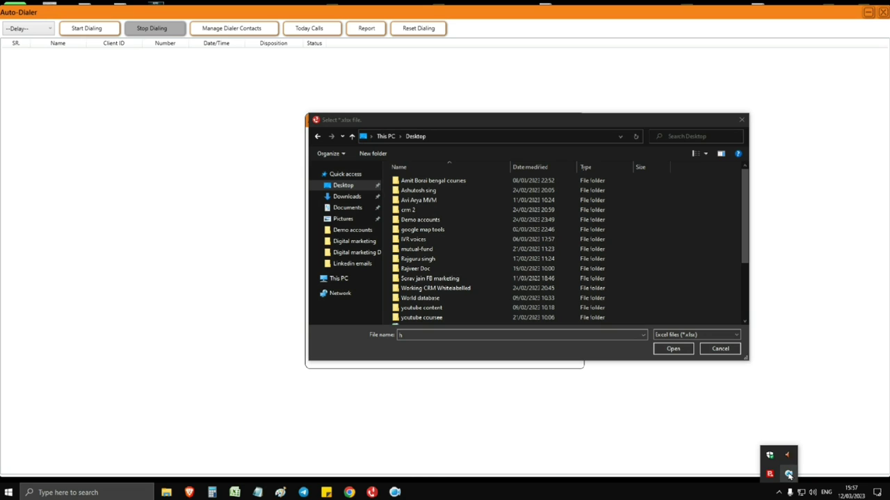
pyautogui.click(395, 492)
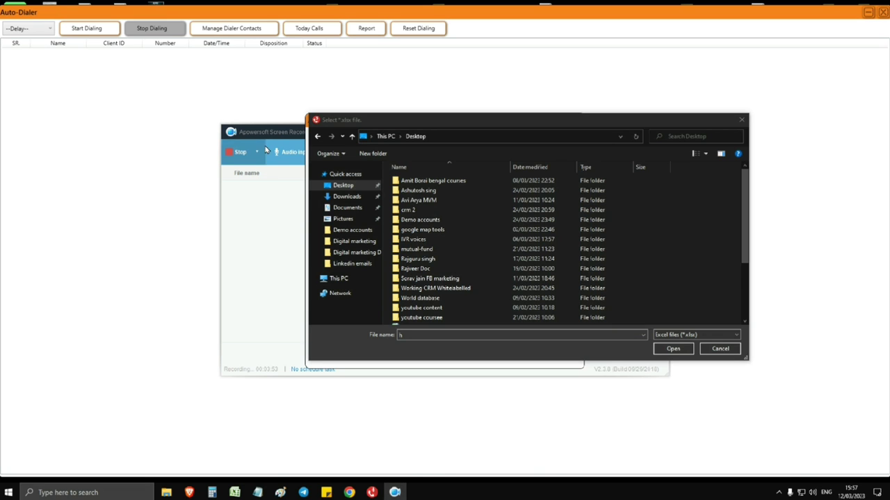
pyautogui.moveTo(269, 132); pyautogui.dragTo(44, 434)
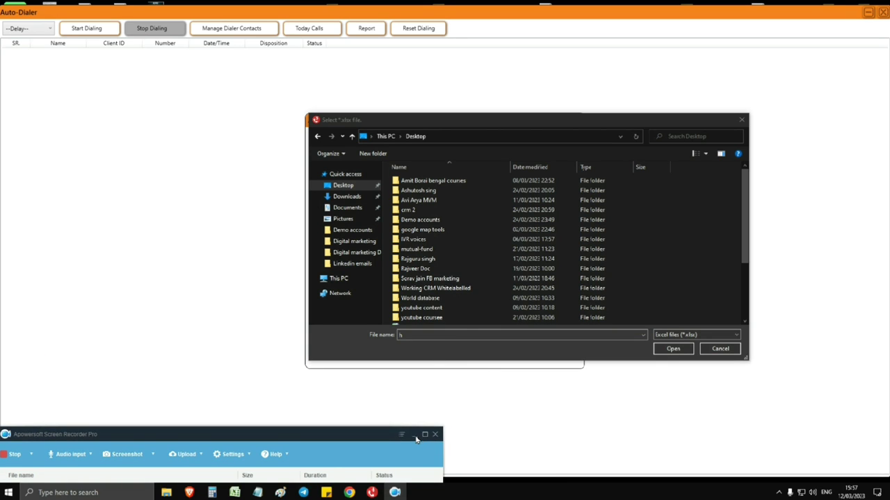
pyautogui.click(415, 435)
# Choose hello ji.xlsx from the desktop files as the contact file
pyautogui.click(457, 335)
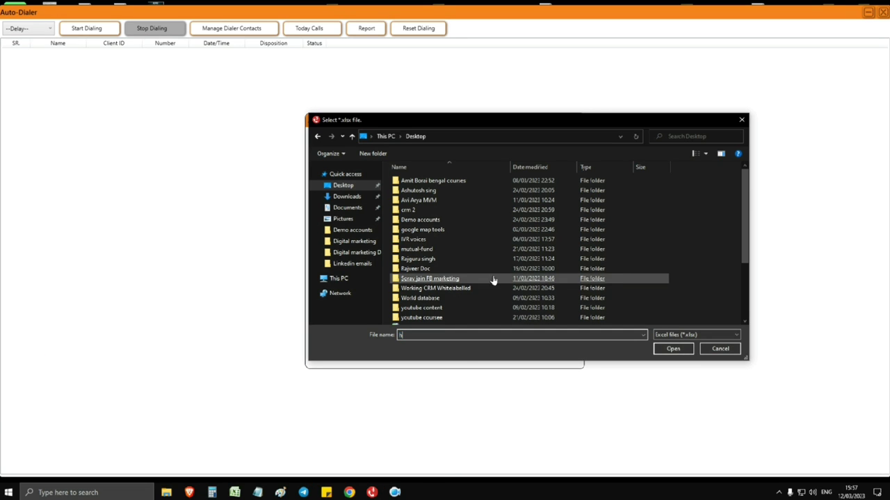
pyautogui.scroll(-3, 494, 280)
pyautogui.doubleClick(439, 252)
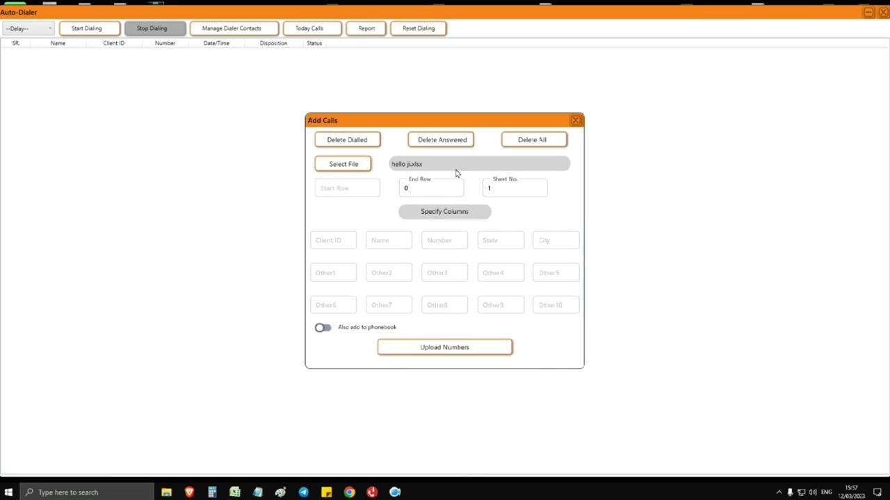
# Upload the numbers using Start Row 1 and Number column A, then close Add Calls
pyautogui.click(367, 188)
pyautogui.write('1')
pyautogui.click(454, 240)
pyautogui.write('A')
pyautogui.click(415, 356)
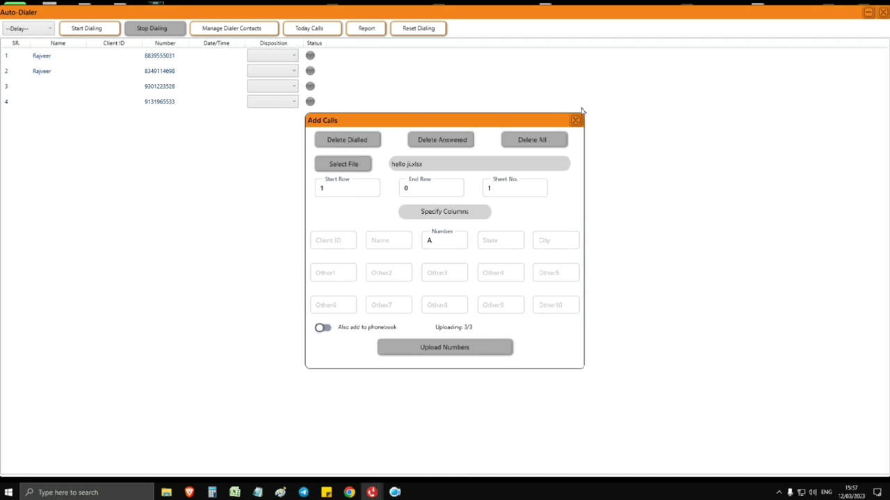
pyautogui.click(576, 121)
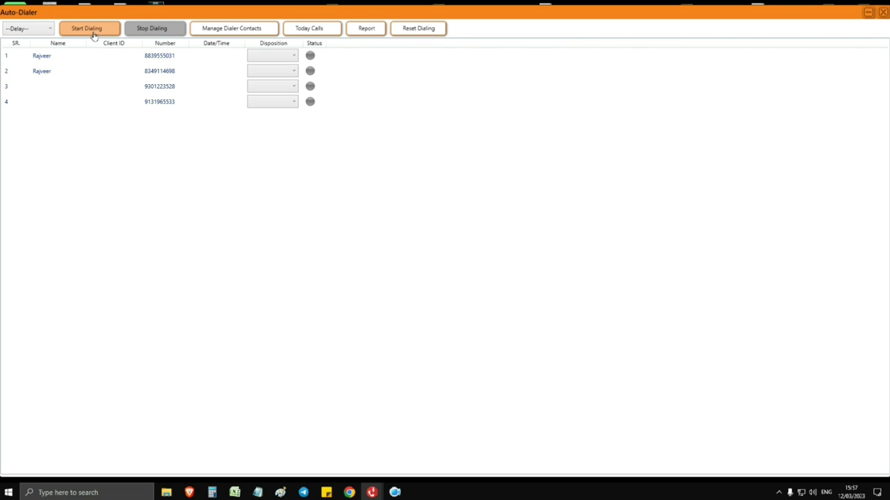
pyautogui.click(49, 30)
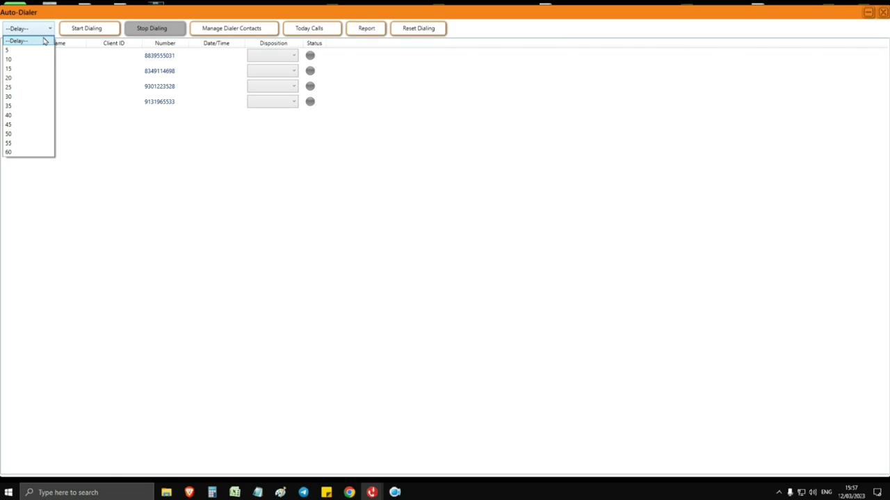
# Set the call delay to 15, start dialing, and close the first call's Caller Details popup
pyautogui.click(27, 69)
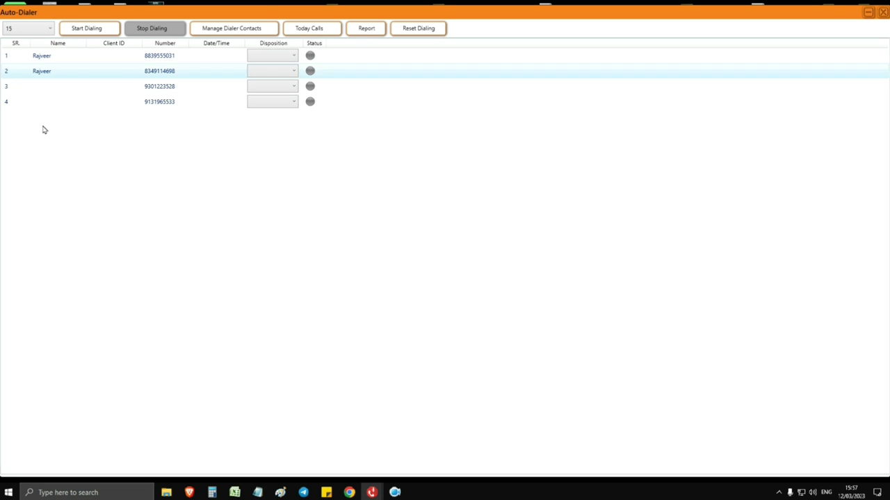
pyautogui.click(90, 30)
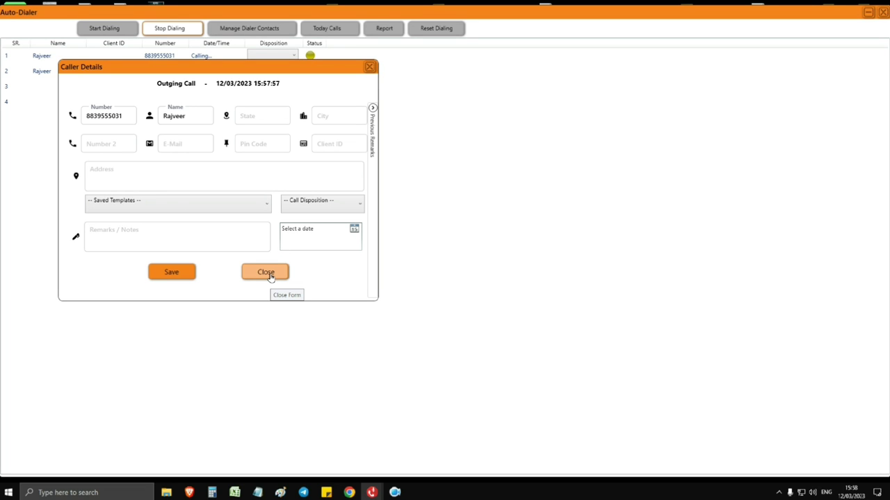
pyautogui.click(268, 273)
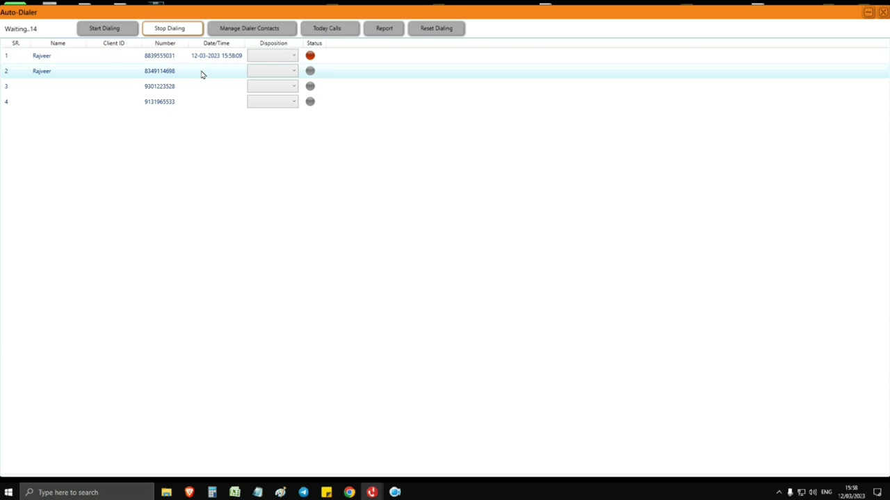
# Stop dialing, close the Auto-Dialer after dismissing its messages, and return to the 22-entry call log
pyautogui.click(175, 32)
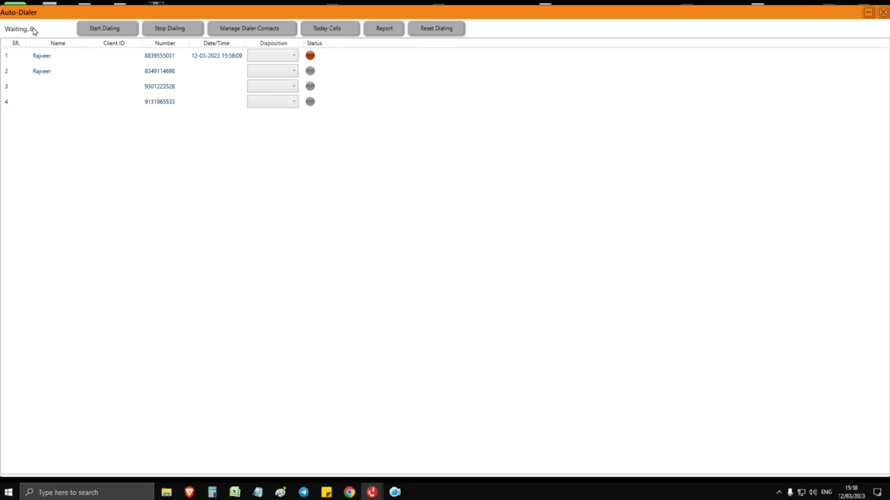
pyautogui.click(883, 12)
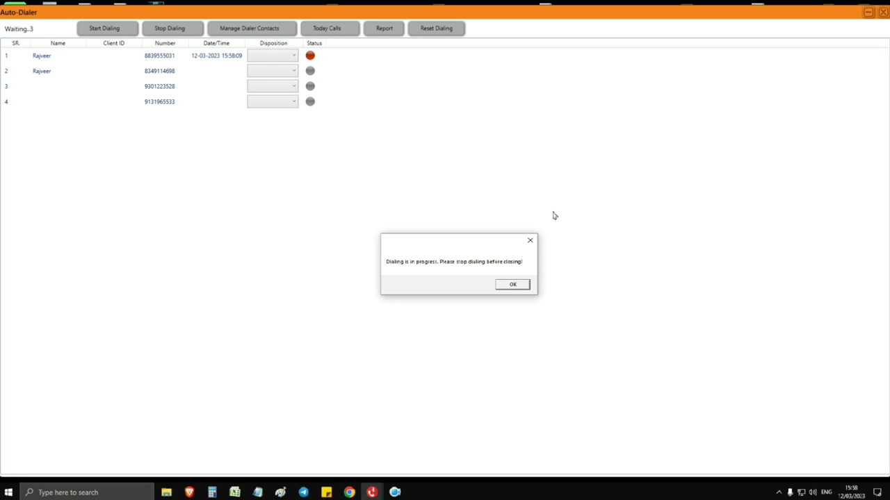
pyautogui.click(511, 286)
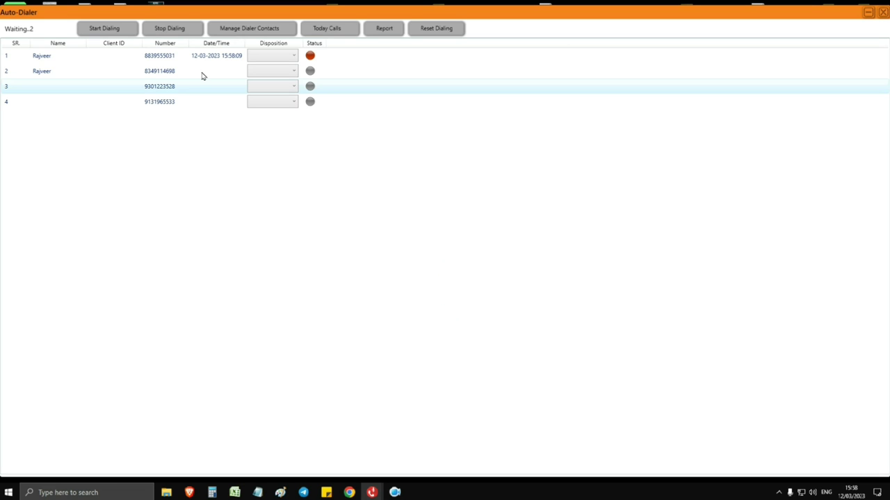
pyautogui.click(189, 28)
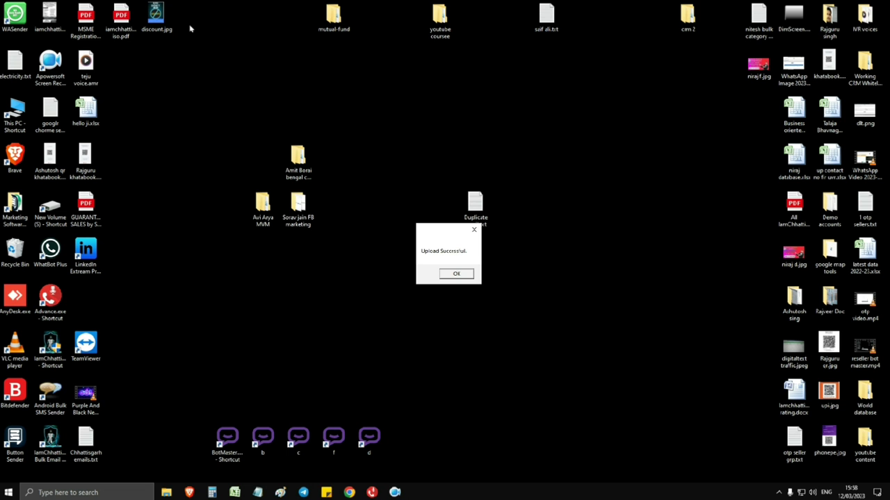
pyautogui.click(456, 273)
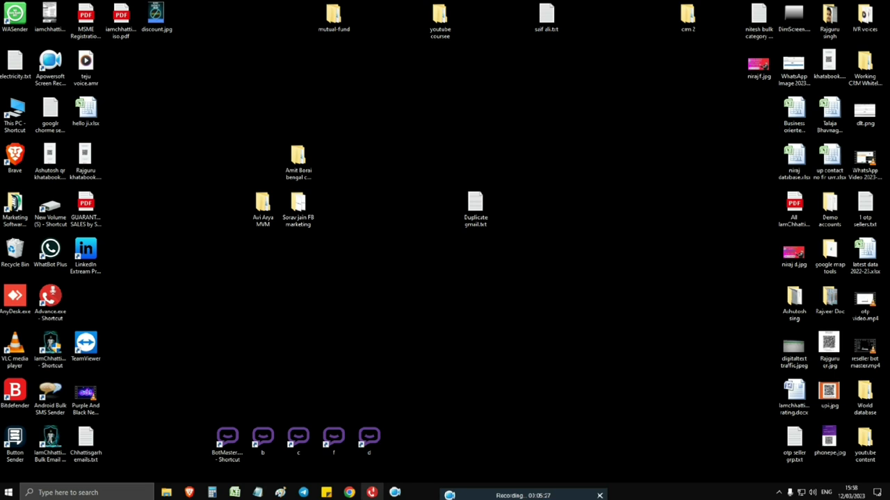
pyautogui.moveTo(371, 490)
pyautogui.click(381, 453)
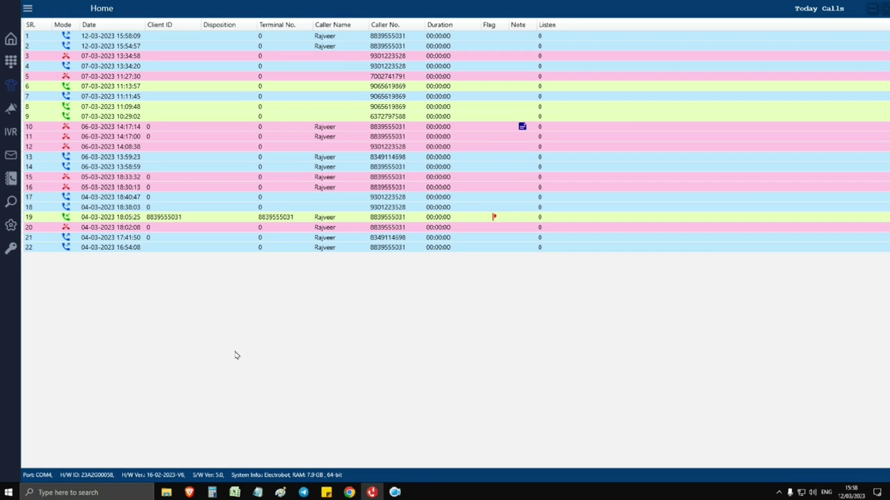
# Delete All four numbers under Manage Dialer Contacts, confirm, and close the Auto-Dialer window
pyautogui.click(10, 87)
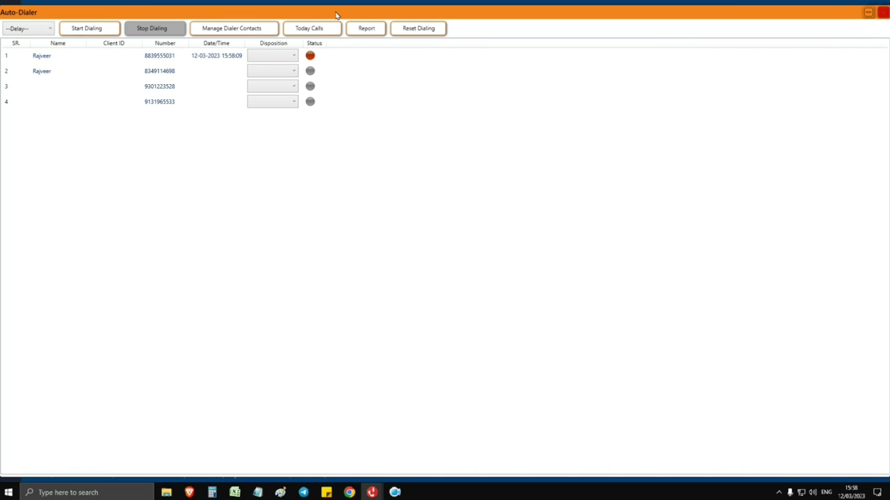
pyautogui.click(233, 33)
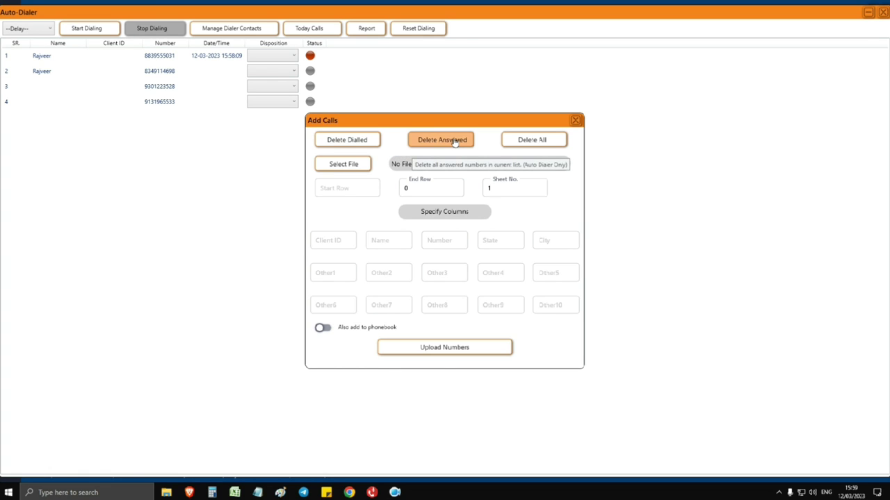
pyautogui.click(543, 141)
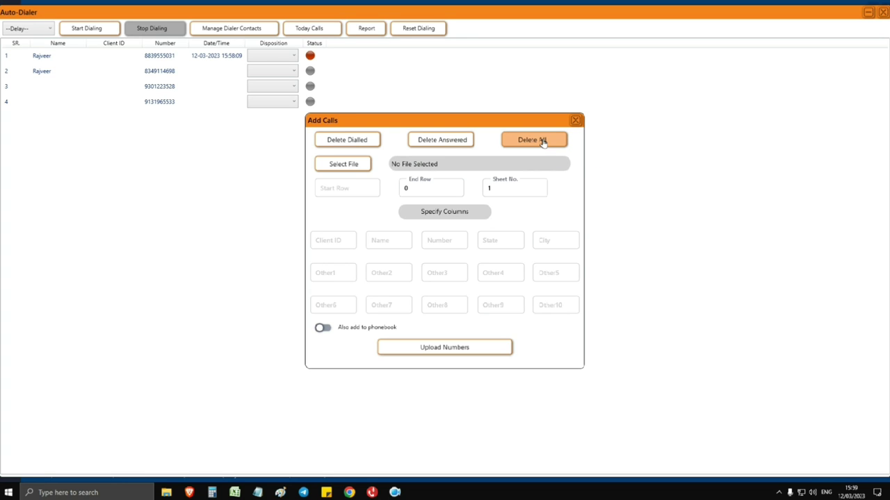
pyautogui.click(543, 141)
pyautogui.click(575, 120)
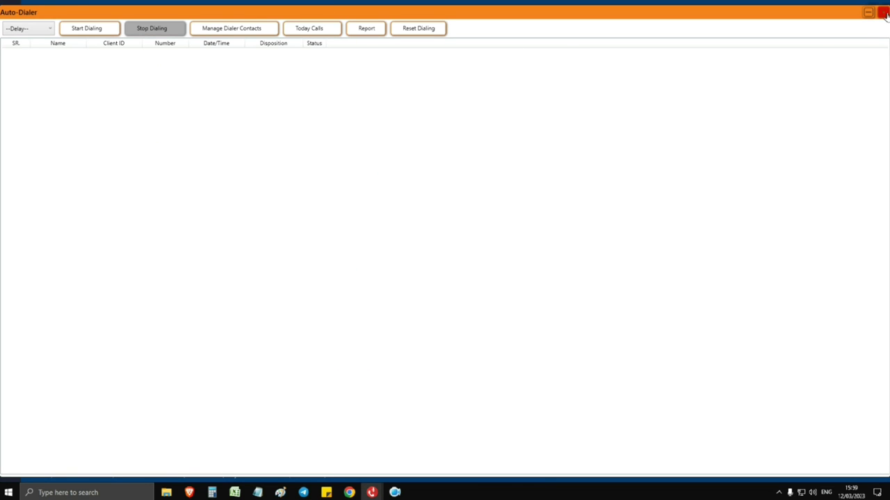
pyautogui.click(884, 13)
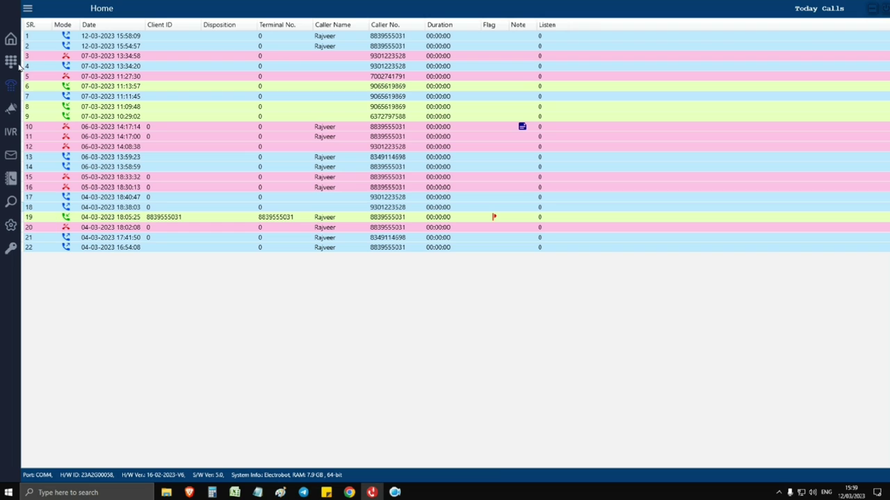
# Set the delay between Voice Broadcasting calls to 15
pyautogui.click(11, 110)
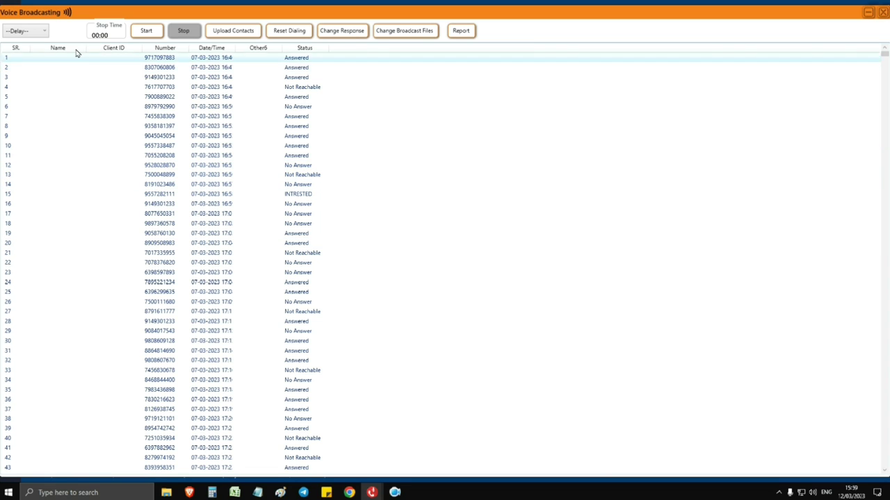
pyautogui.click(37, 32)
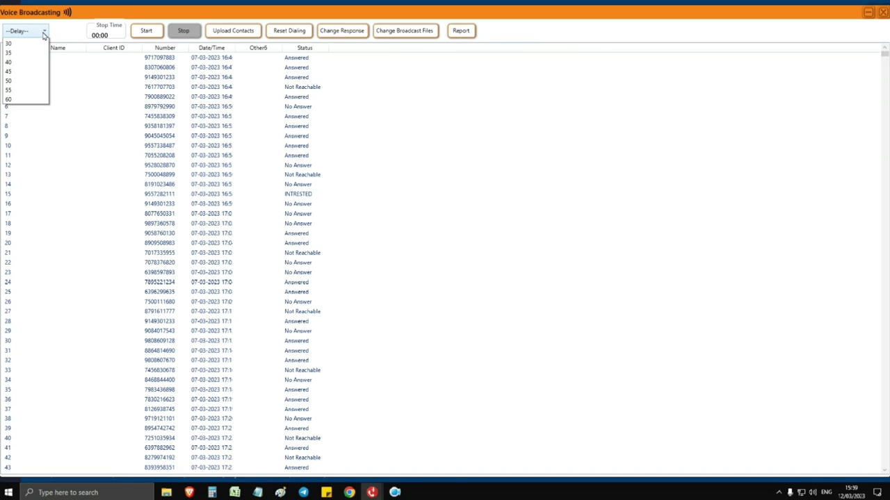
pyautogui.click(18, 72)
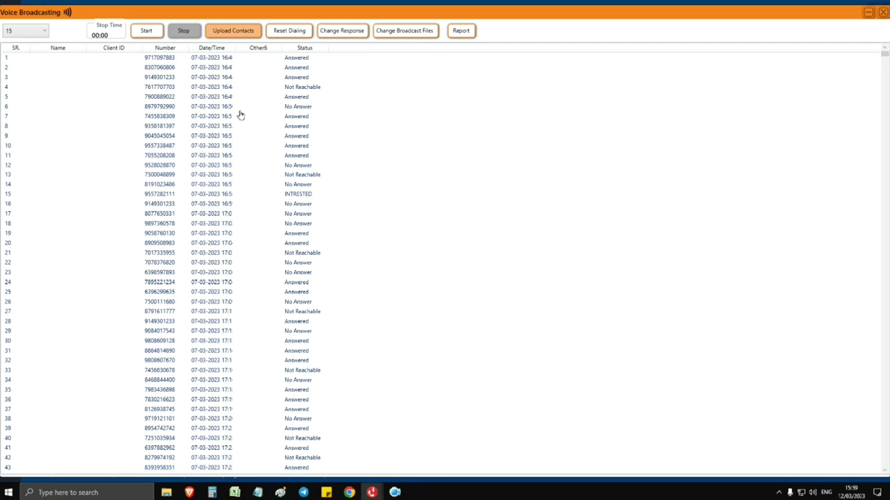
# Inspect the Upload Contacts dialog twice and close it without uploading any contacts
pyautogui.click(243, 32)
pyautogui.click(384, 236)
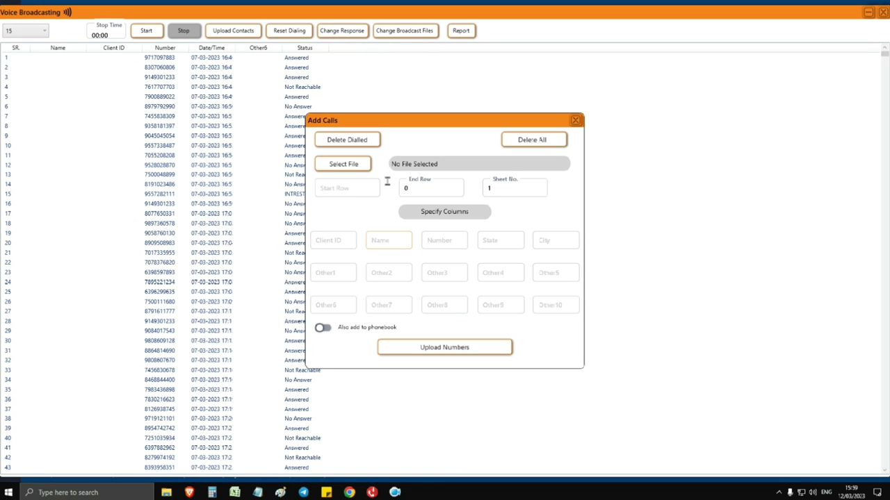
pyautogui.click(575, 123)
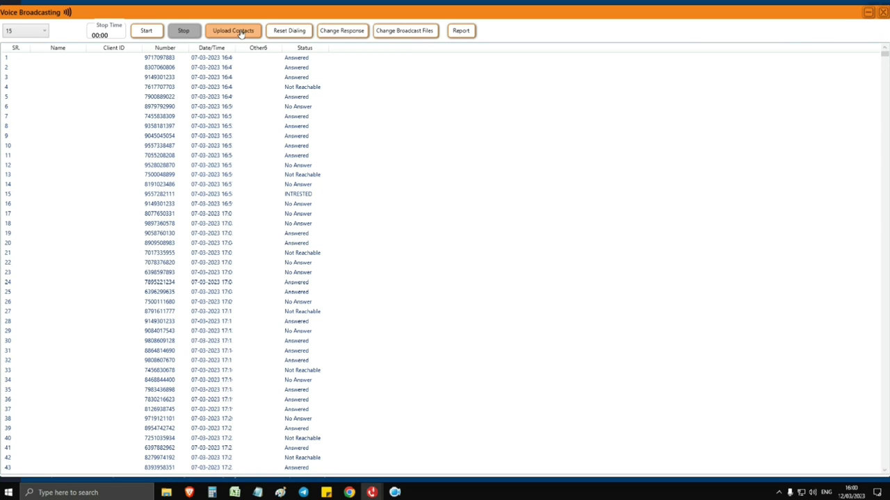
pyautogui.click(240, 33)
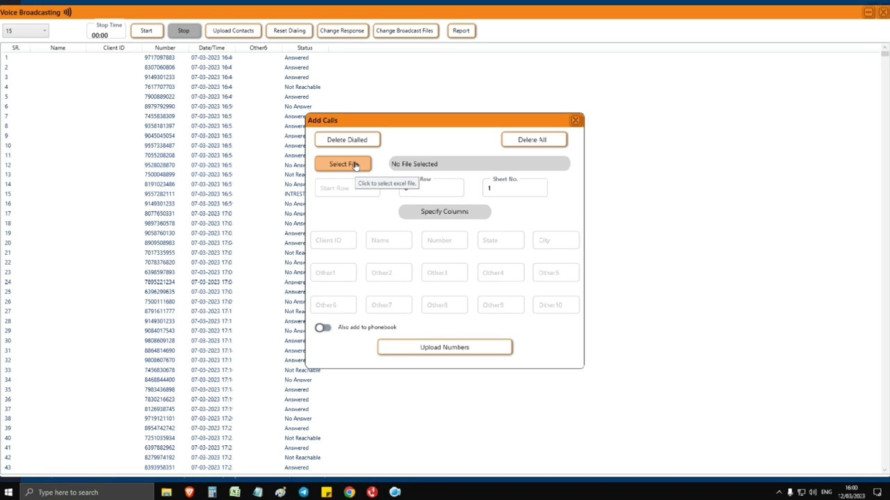
pyautogui.click(577, 121)
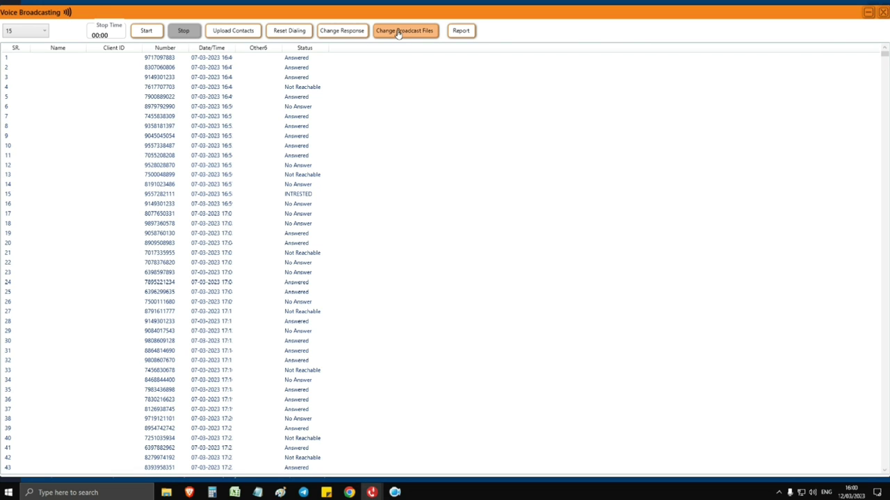
# Check IVR Slot 0's audio file (otp voice sale.mp3), keeping it unchanged, and close Settings
pyautogui.click(398, 32)
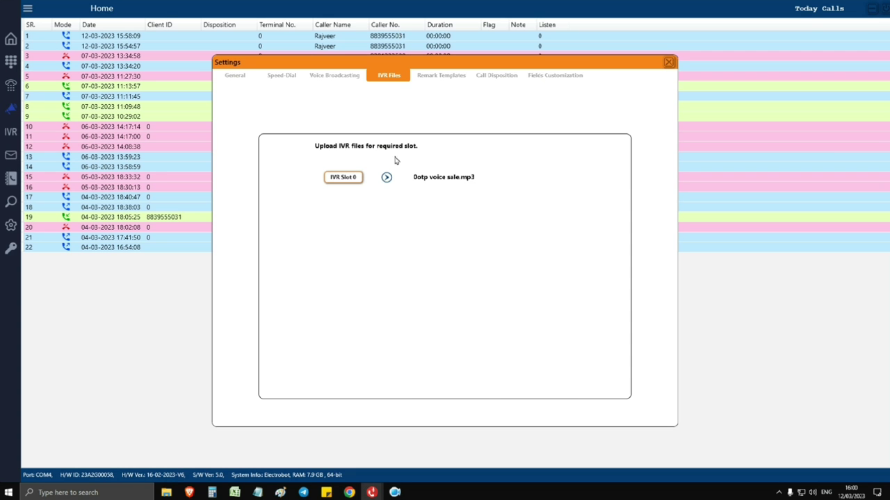
pyautogui.click(341, 178)
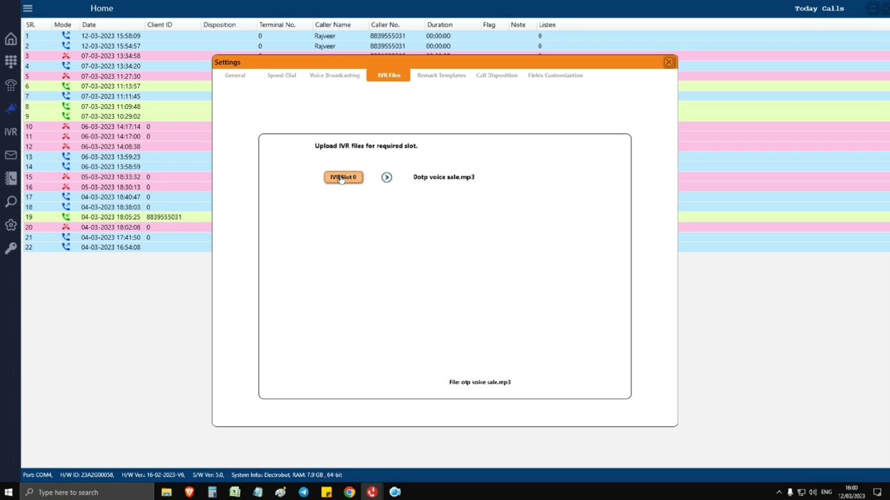
pyautogui.click(341, 178)
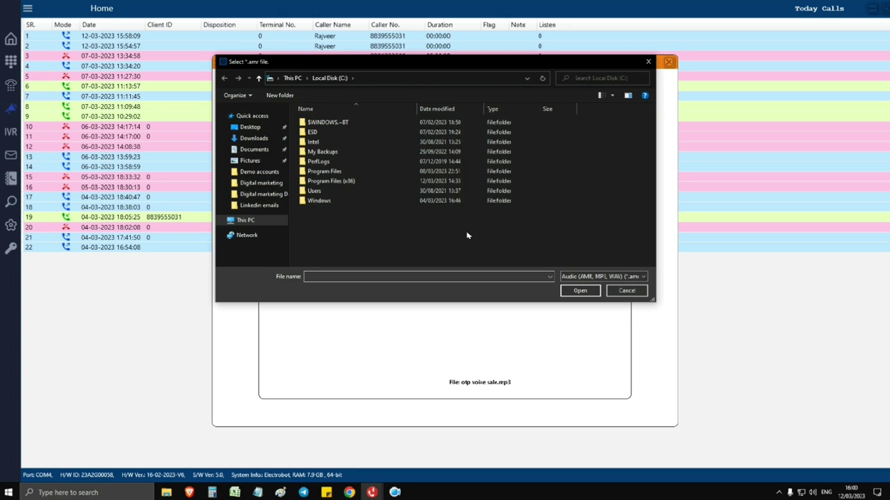
pyautogui.click(254, 127)
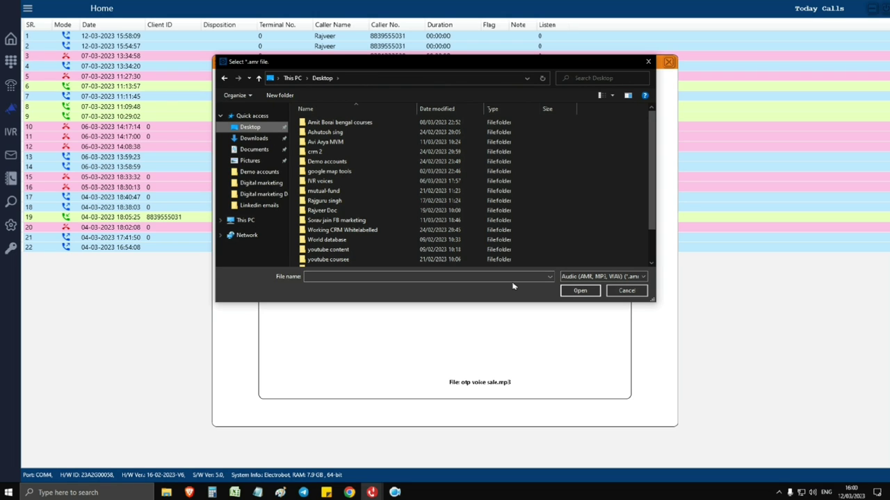
pyautogui.click(629, 291)
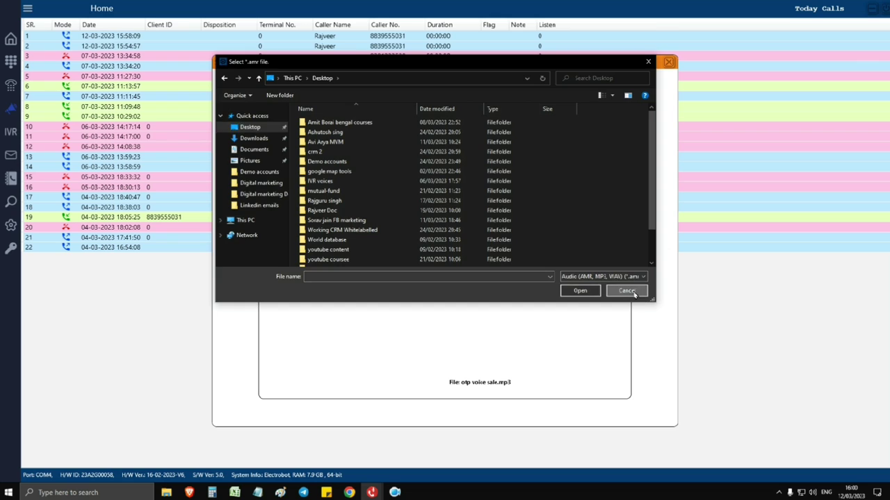
pyautogui.click(668, 65)
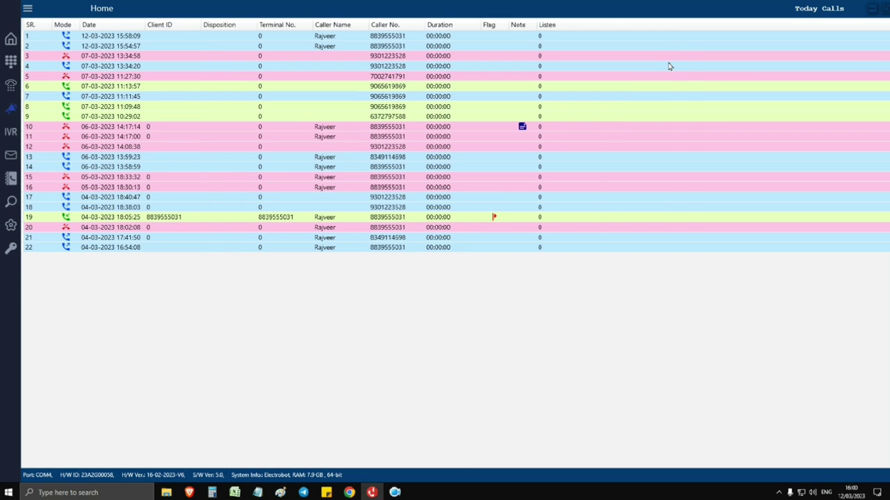
# Start a broadcast dialing test in Voice Broadcasting, then stop it
pyautogui.click(10, 109)
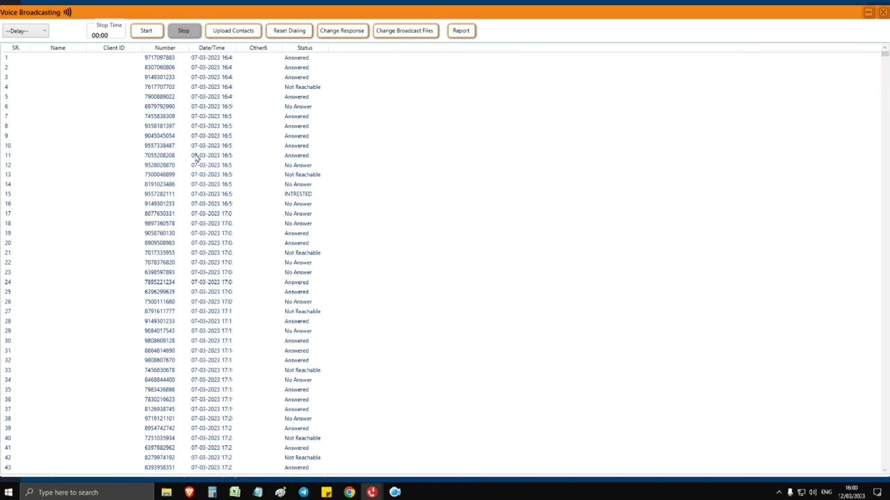
pyautogui.click(146, 31)
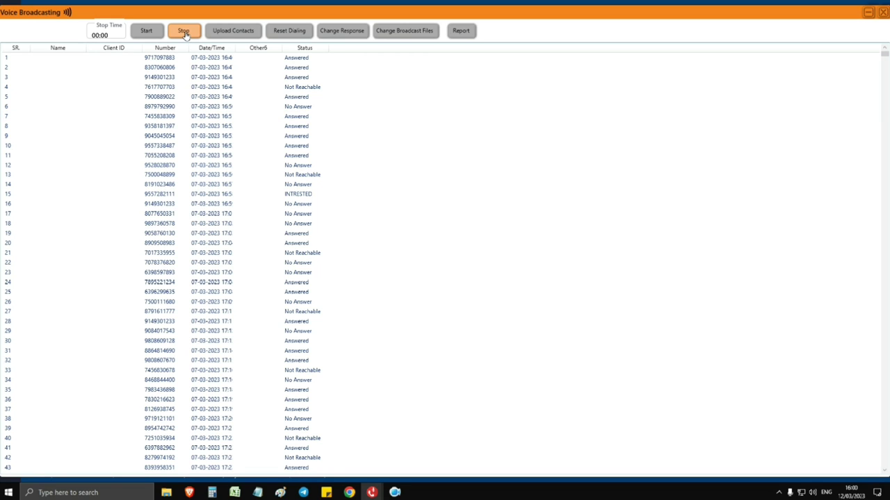
pyautogui.click(183, 32)
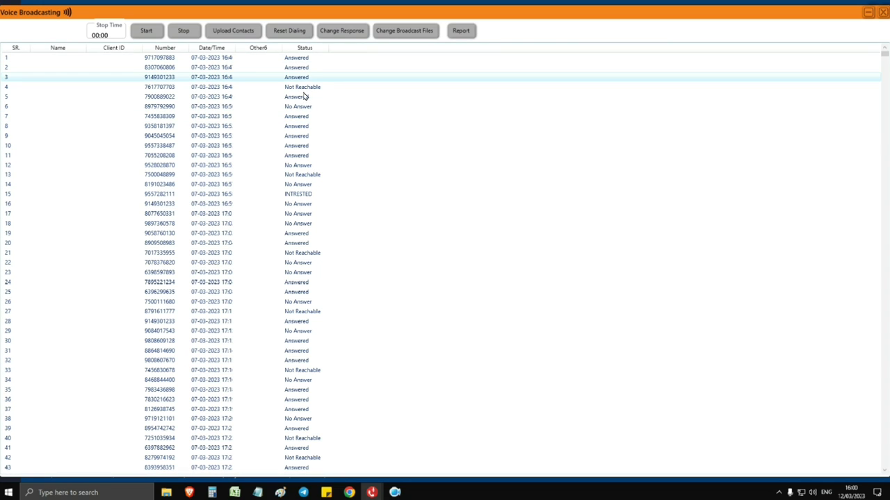
# Close Voice Broadcasting past the dialing-in-progress warnings and bring up the IVR call routing settings
pyautogui.click(884, 14)
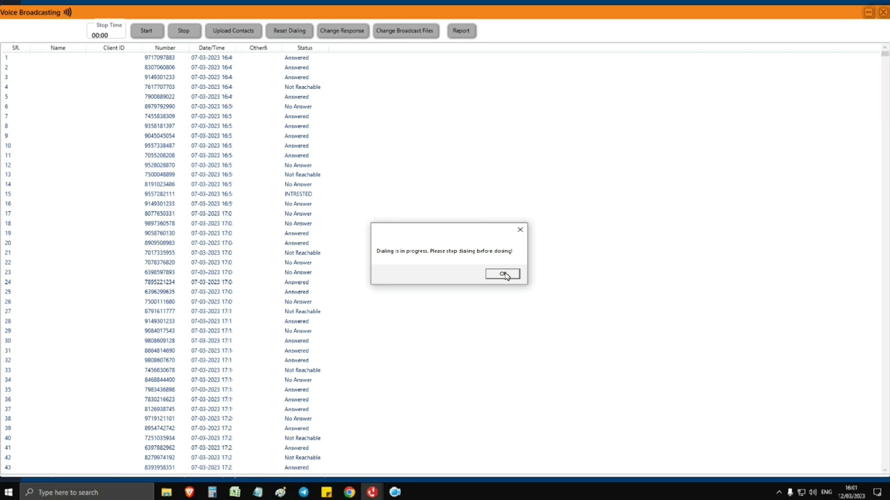
pyautogui.click(505, 275)
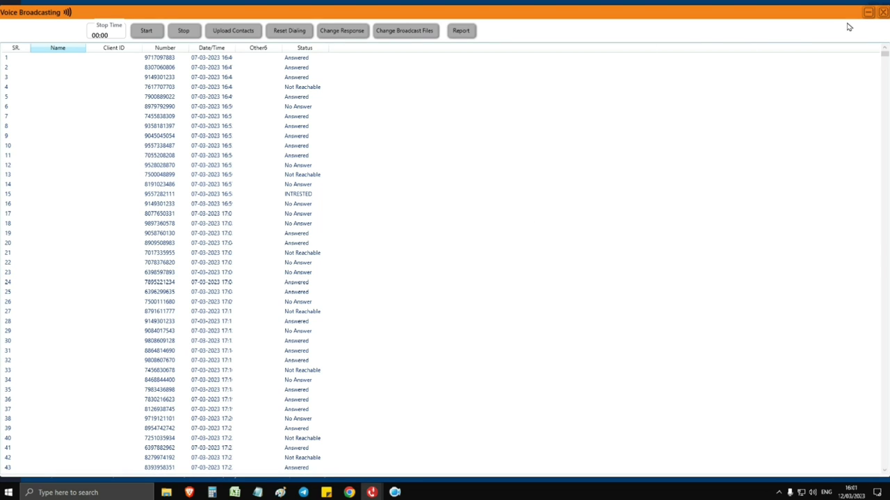
pyautogui.click(881, 14)
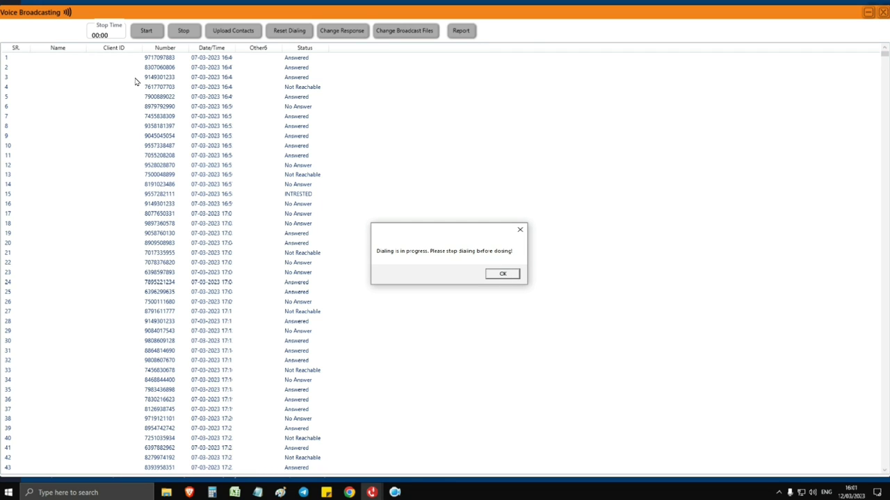
pyautogui.press('Return')
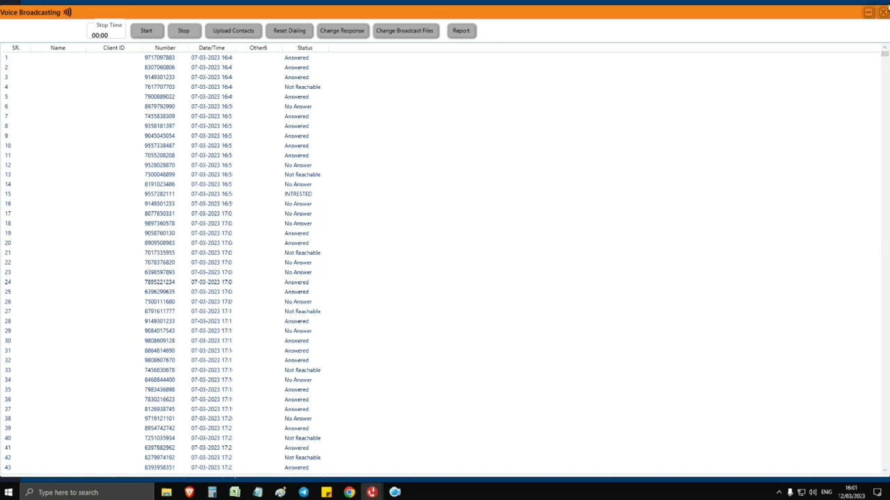
pyautogui.click(884, 15)
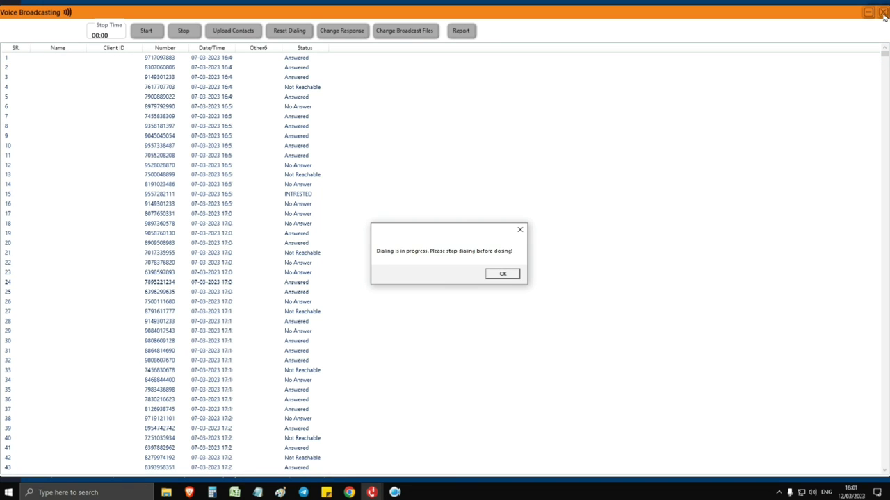
pyautogui.click(511, 278)
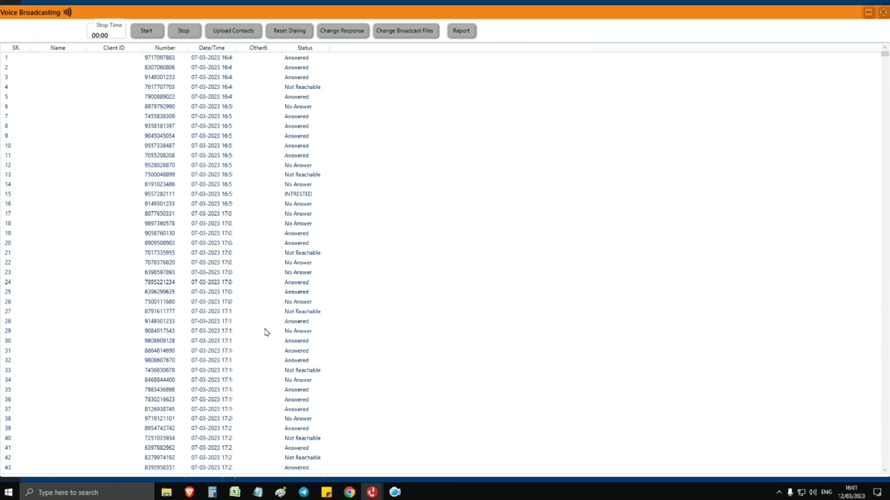
pyautogui.scroll(-5, 395, 442)
pyautogui.moveTo(372, 491)
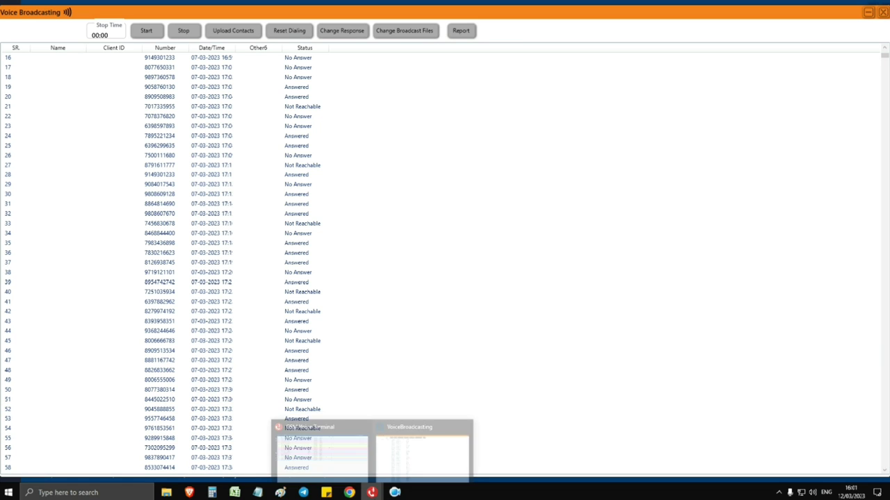
pyautogui.click(463, 423)
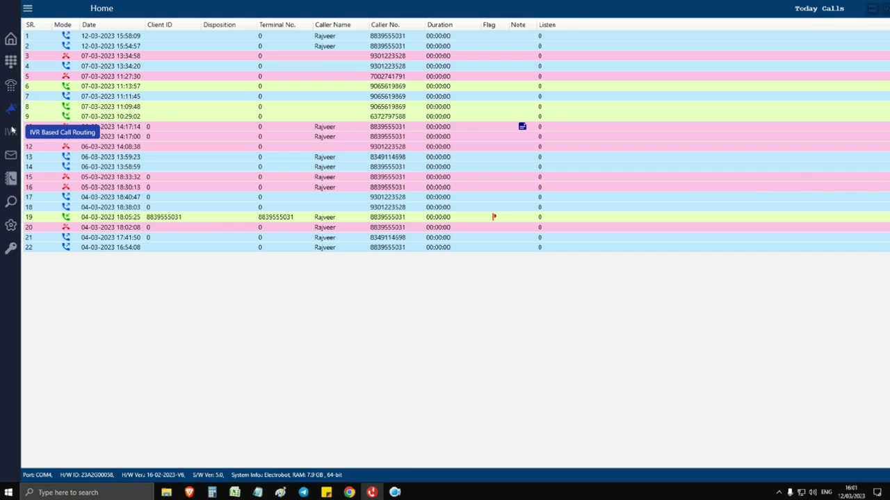
pyautogui.click(11, 133)
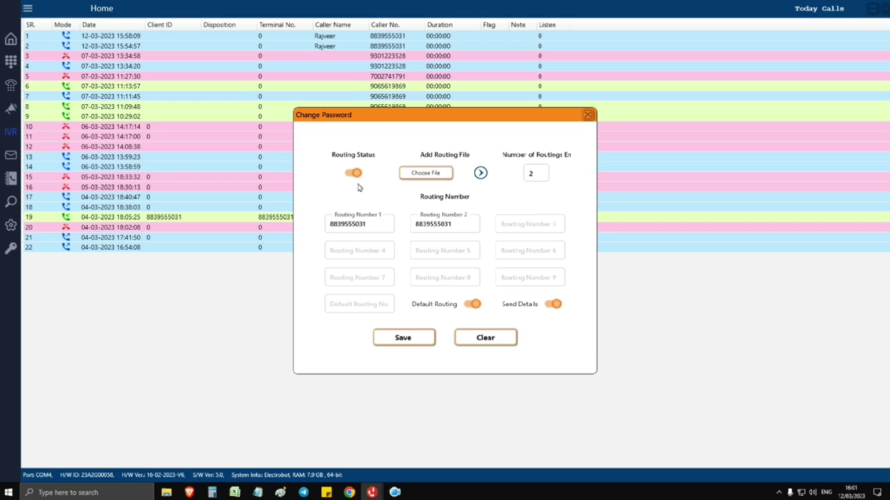